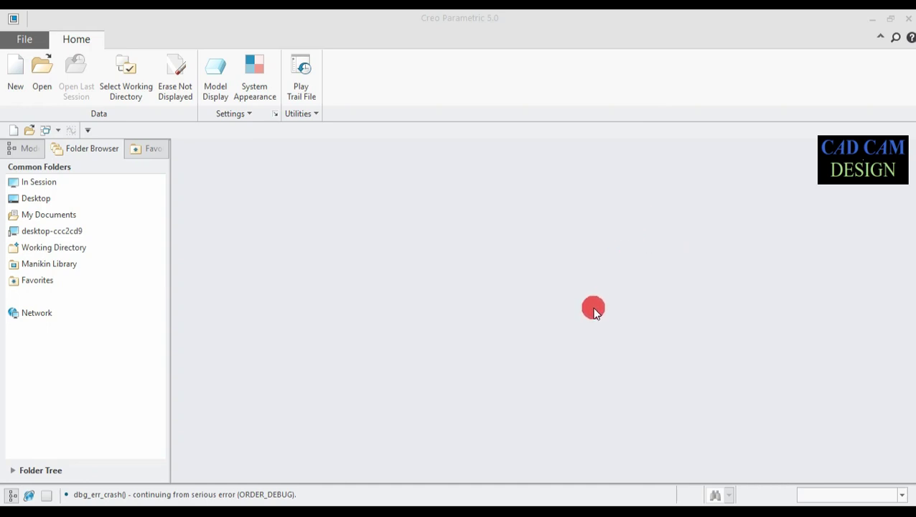
Create a folder named Knuckle joint on the Desktop and set it as the working directory.
left_click(132, 96)
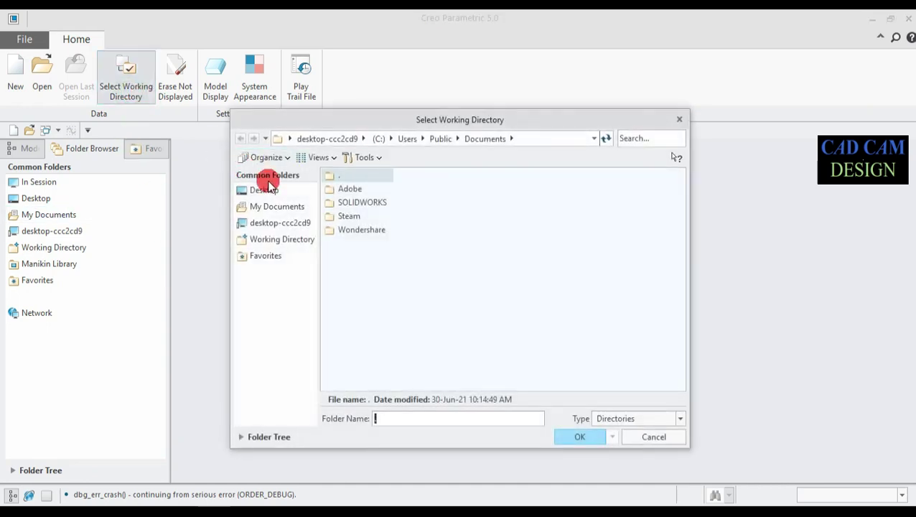
left_click(264, 188)
right_click(416, 224)
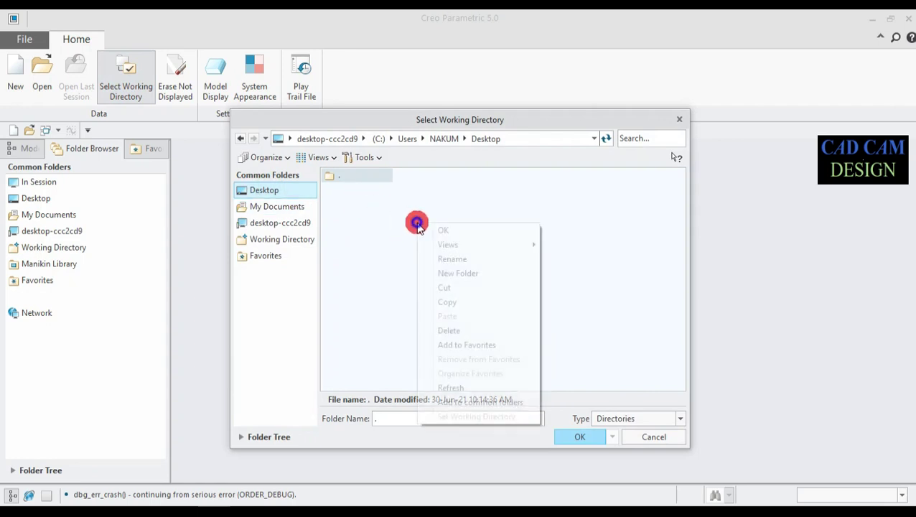
left_click(440, 274)
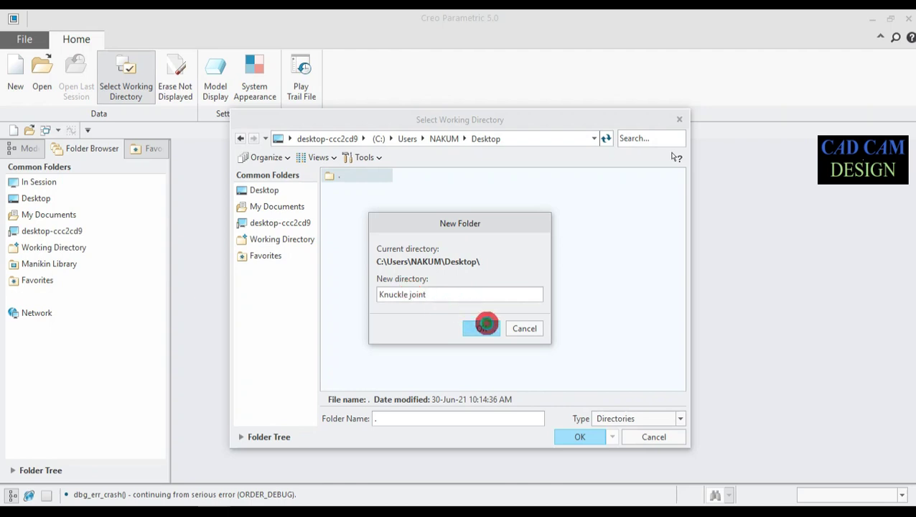
left_click(481, 328)
left_click(587, 436)
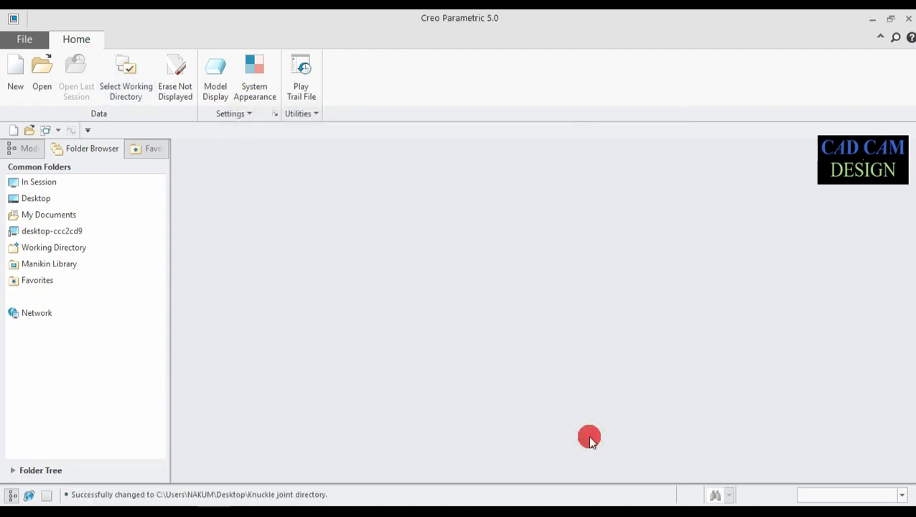
Create a solid part with the common name Double Eye End (fork), using the solid_part_mmks template instead of the default.
left_click(10, 77)
left_click(359, 215)
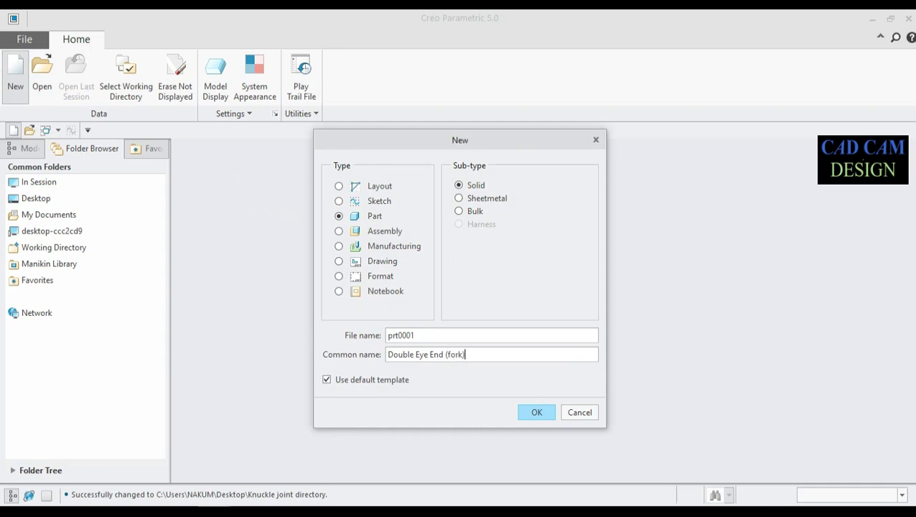
left_click(336, 381)
left_click(531, 415)
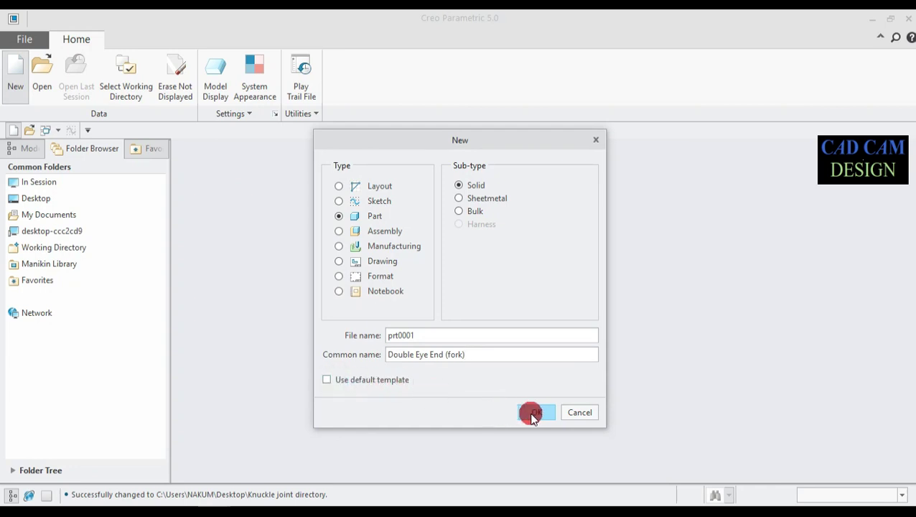
scroll(451, 207, "down", 2)
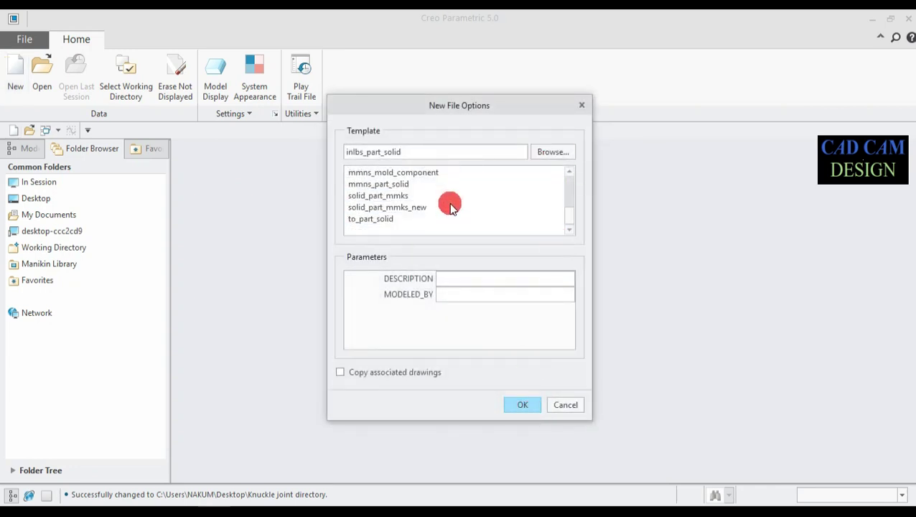
left_click(368, 195)
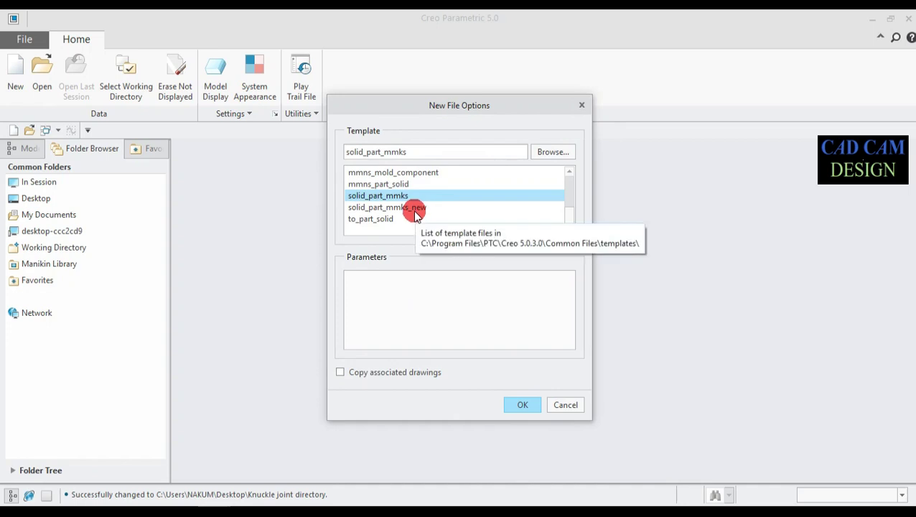
left_click(523, 405)
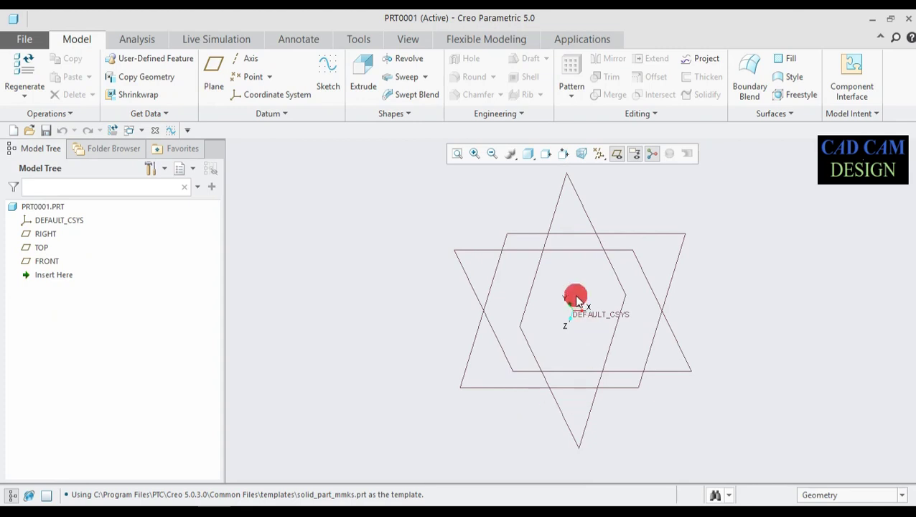
Create a datum plane offset 18 mm from the TOP plane.
left_click(529, 236)
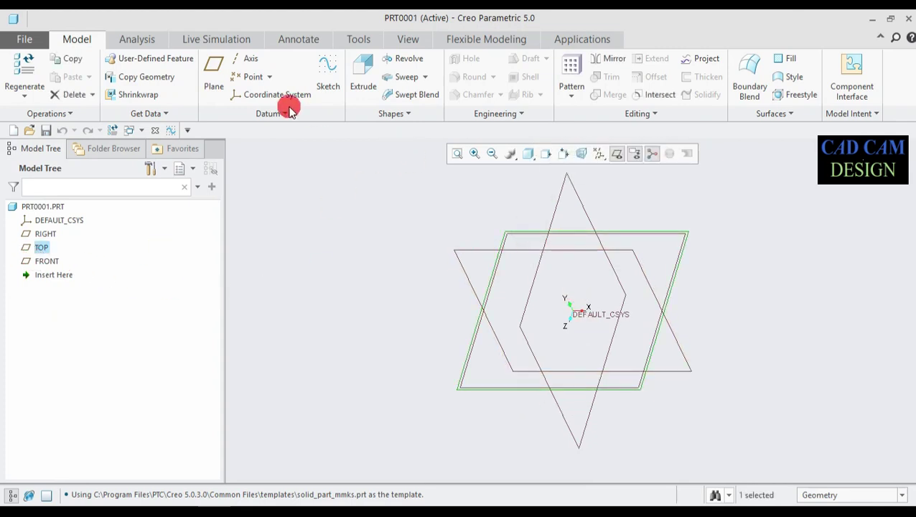
left_click(214, 70)
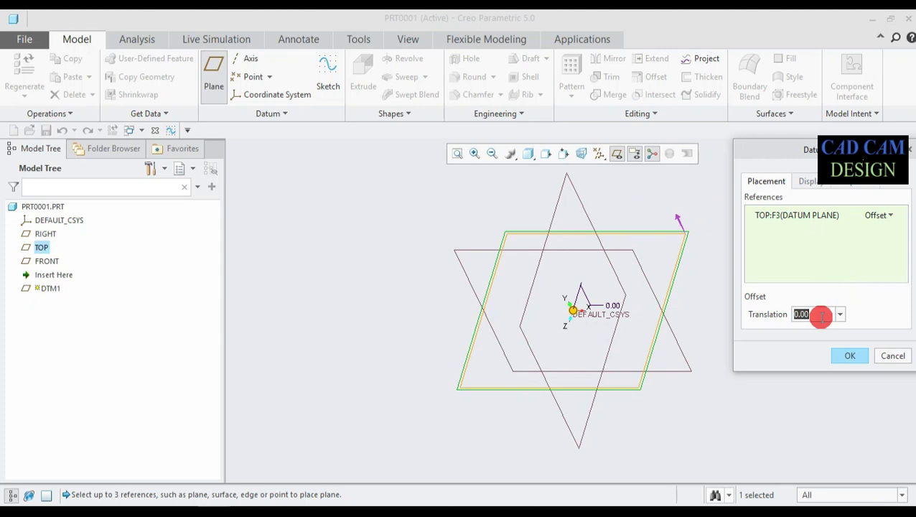
type("18")
key("Return")
left_click(822, 313)
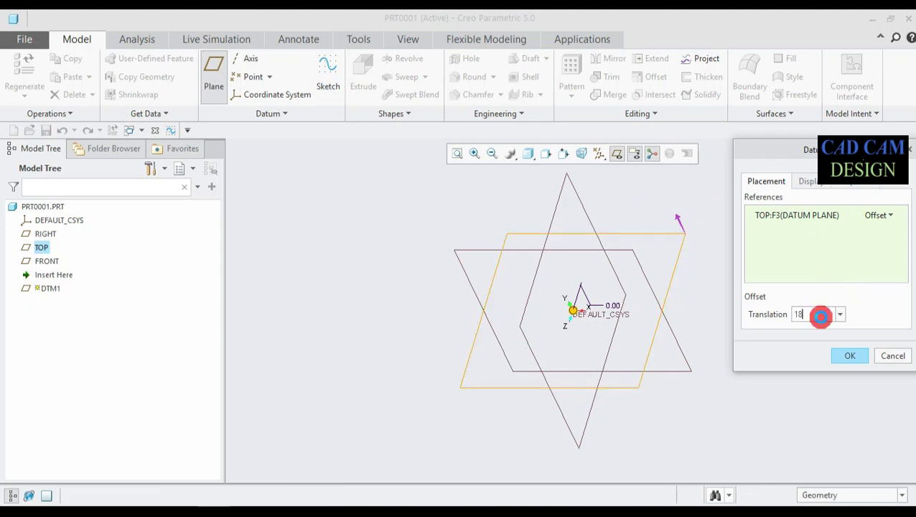
left_click(852, 358)
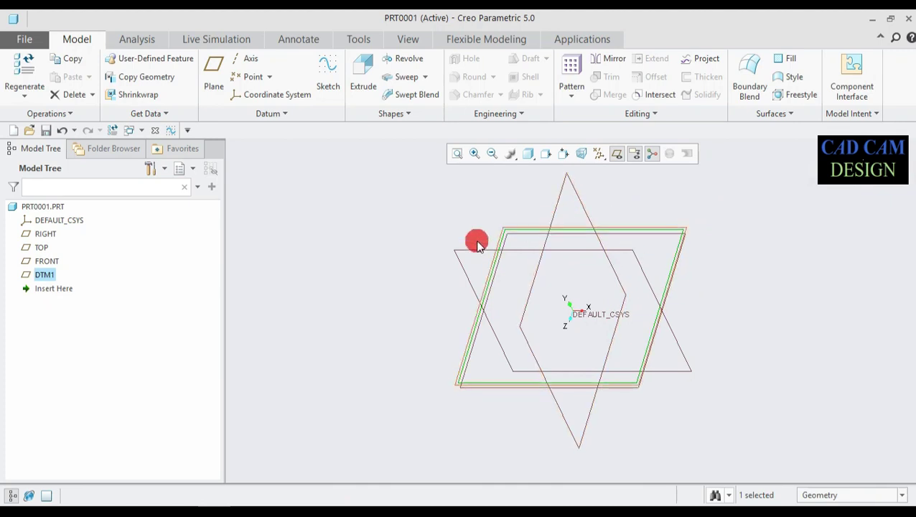
Sketch two concentric circles at the origin on the offset datum plane, about 45 mm and 101 mm in diameter.
left_click(325, 88)
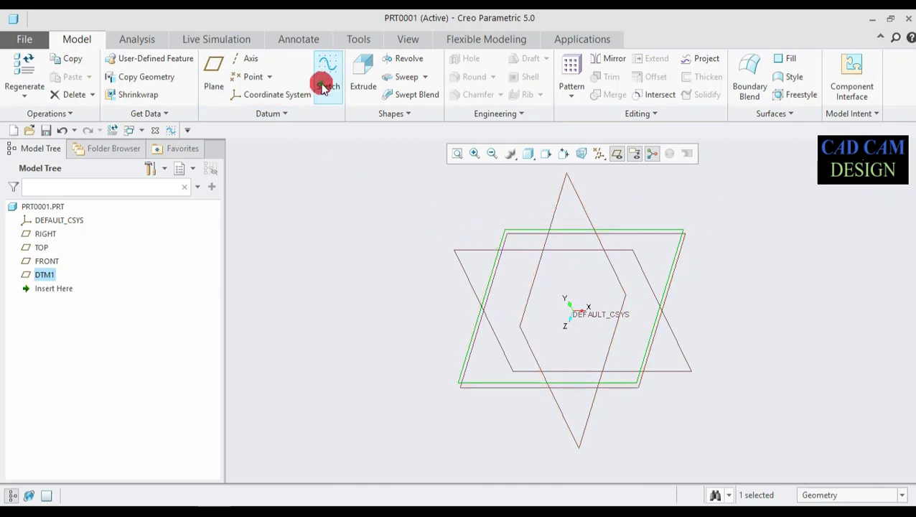
left_click(595, 158)
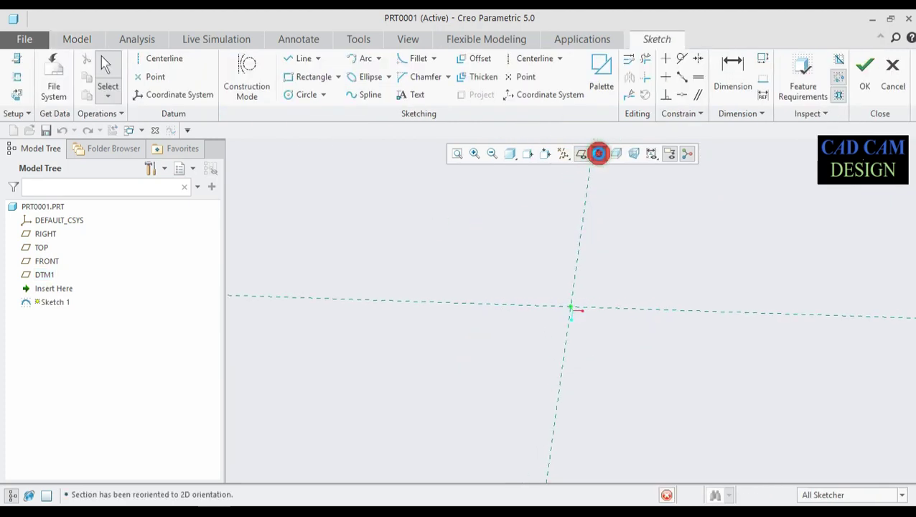
left_click(288, 94)
left_click(572, 310)
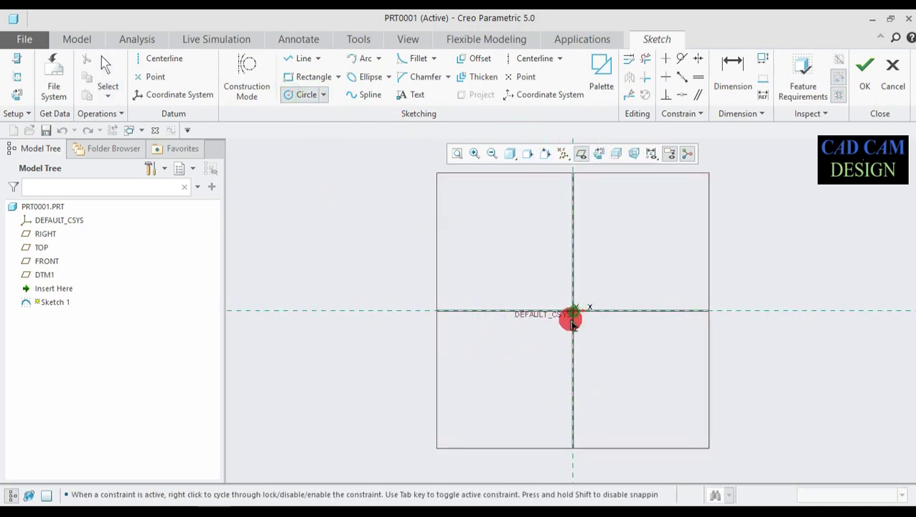
left_click(572, 321)
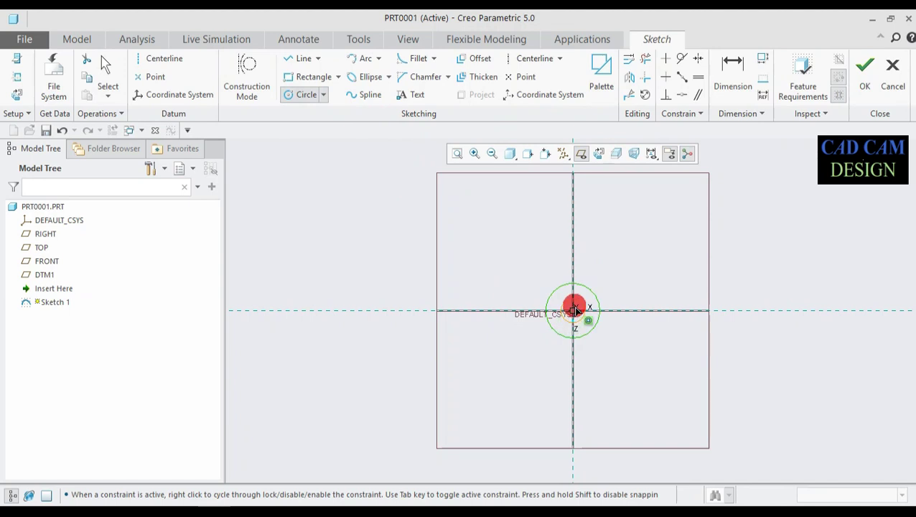
scroll(574, 309, "up", 4)
middle_click(573, 310)
scroll(573, 311, "up", 4)
left_click_drag(493, 286, 654, 247)
Set the inner circle's diameter to 30 mm and the outer circle's to 60 mm, and finish the sketch.
double_click(655, 248)
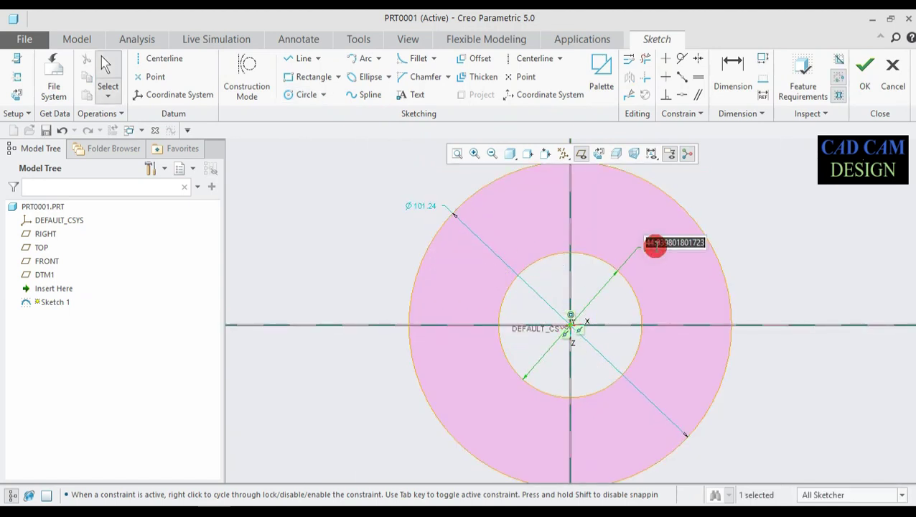
type("30")
key("Return")
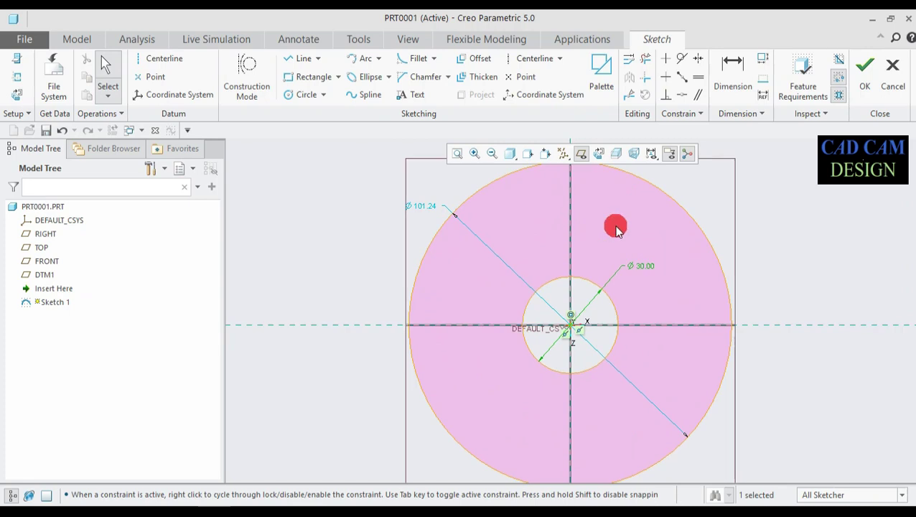
double_click(424, 208)
type("60")
key("Return")
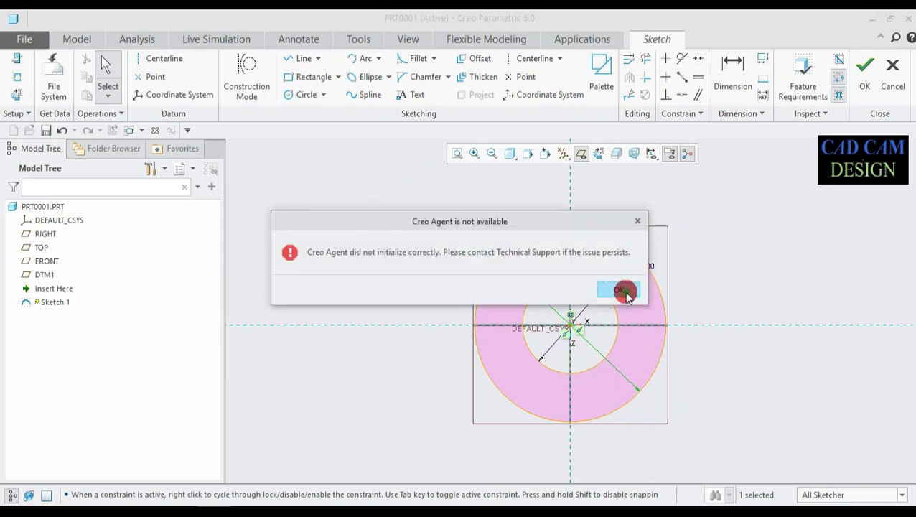
left_click(622, 288)
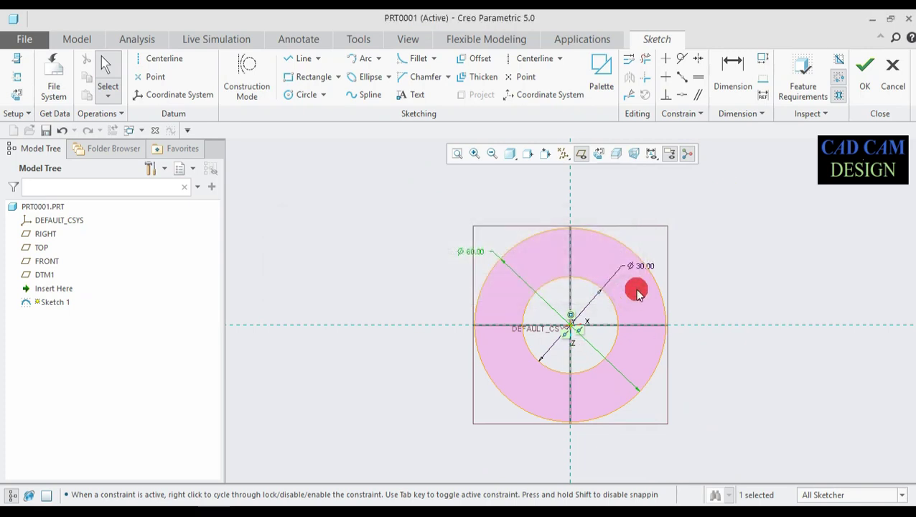
left_click(866, 84)
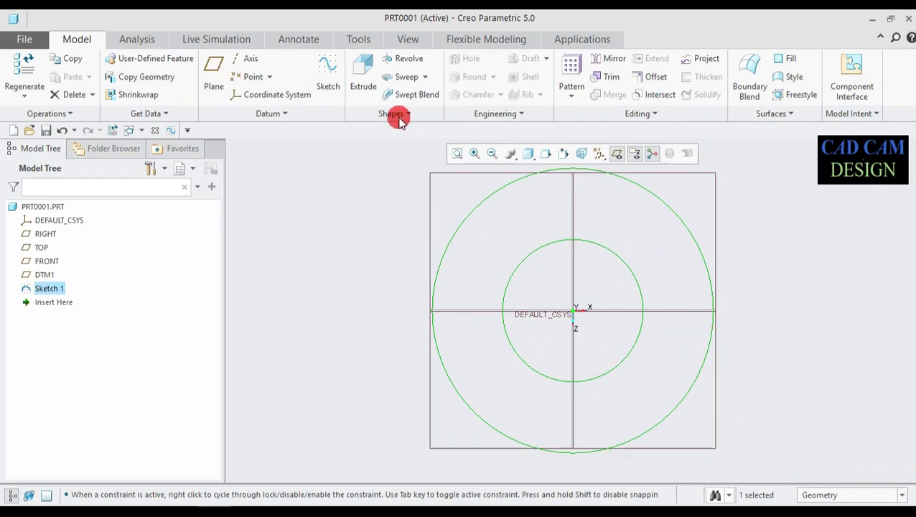
Extrude the ring sketch as a solid to a depth of 22 mm.
left_click(361, 75)
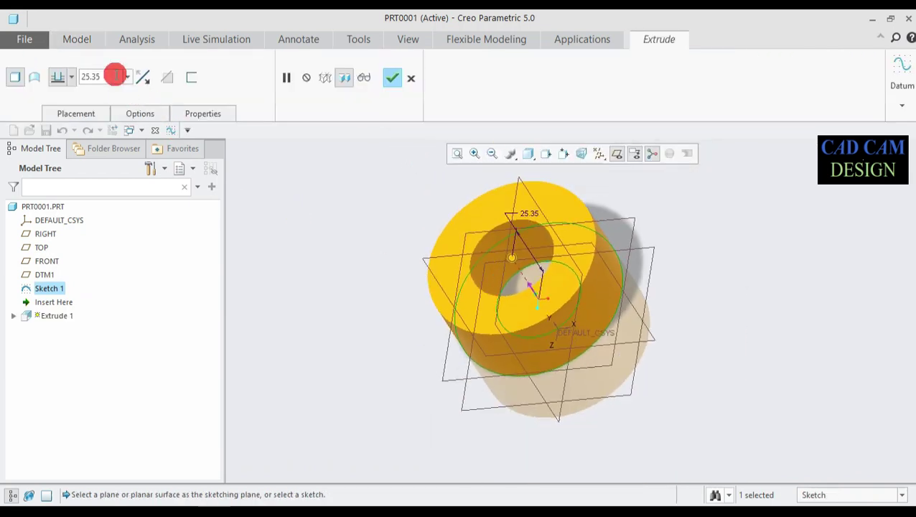
type("22")
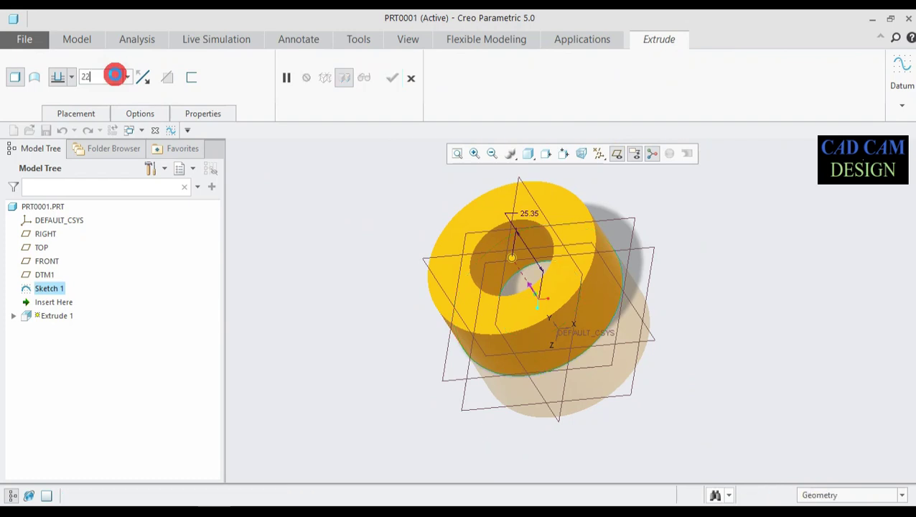
key("Return")
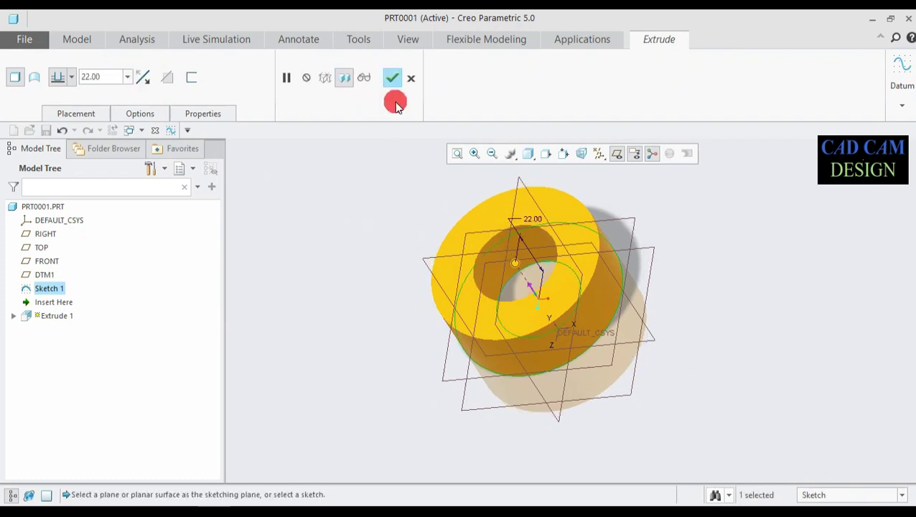
left_click(392, 78)
Mirror the extruded ring about the TOP datum plane.
middle_click_drag(455, 257, 566, 239)
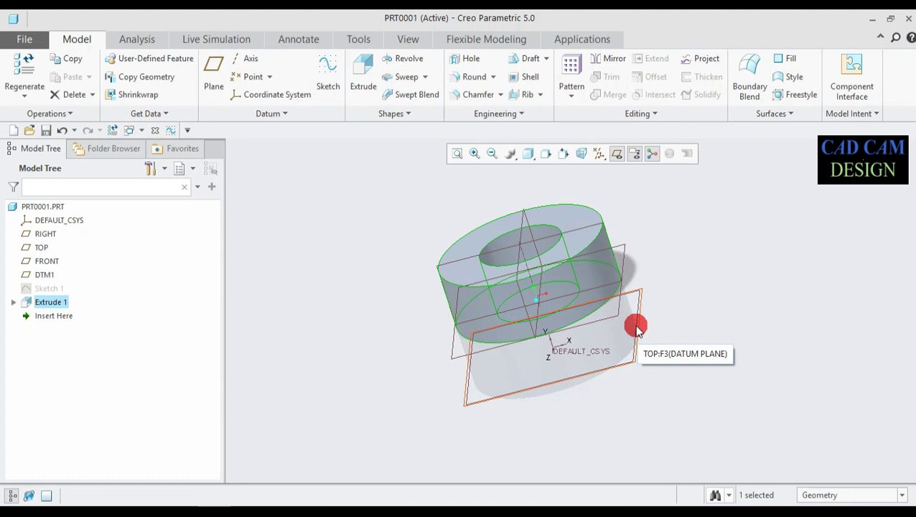
left_click(600, 58)
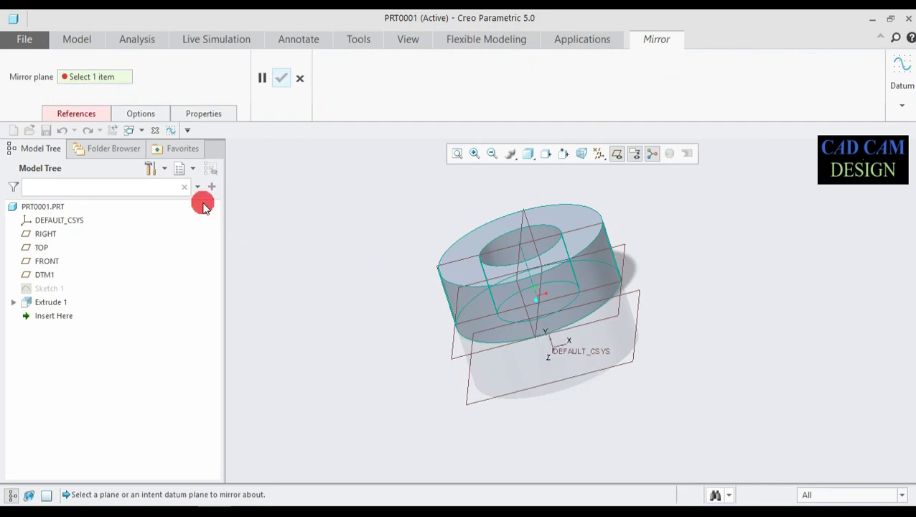
left_click(88, 115)
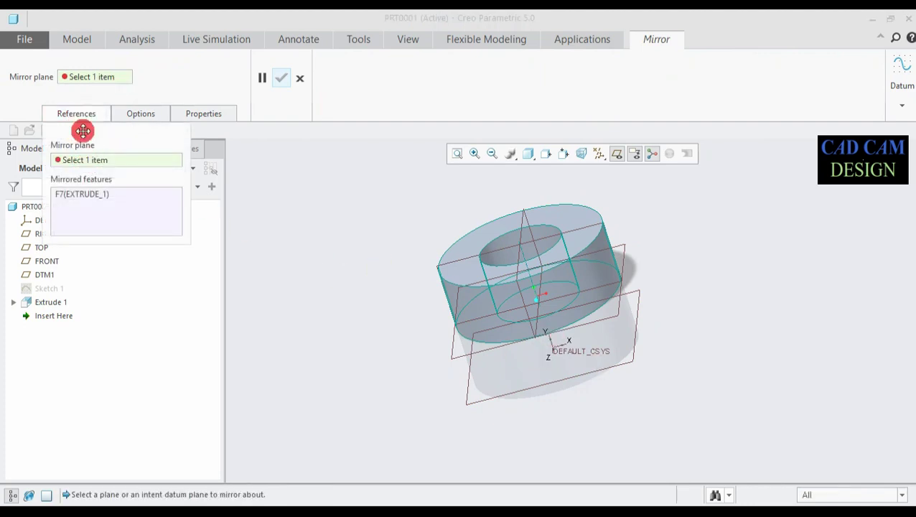
left_click(621, 361)
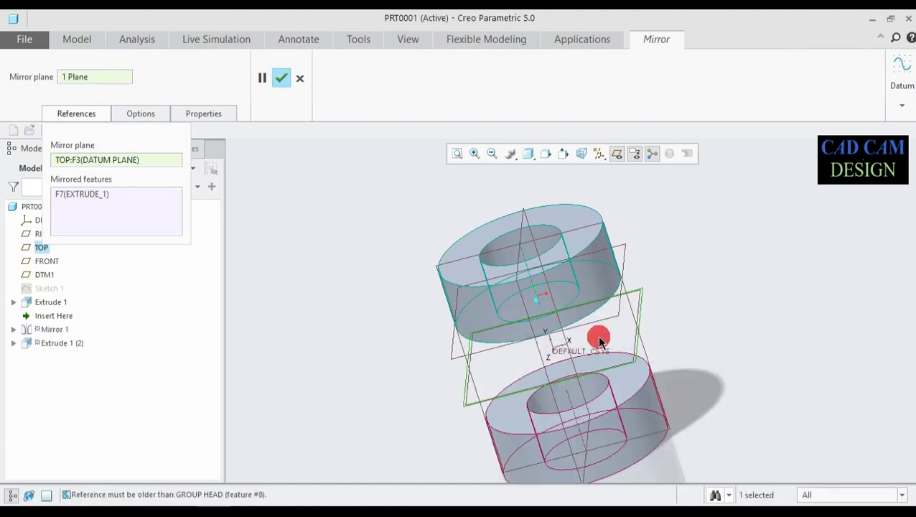
left_click(280, 78)
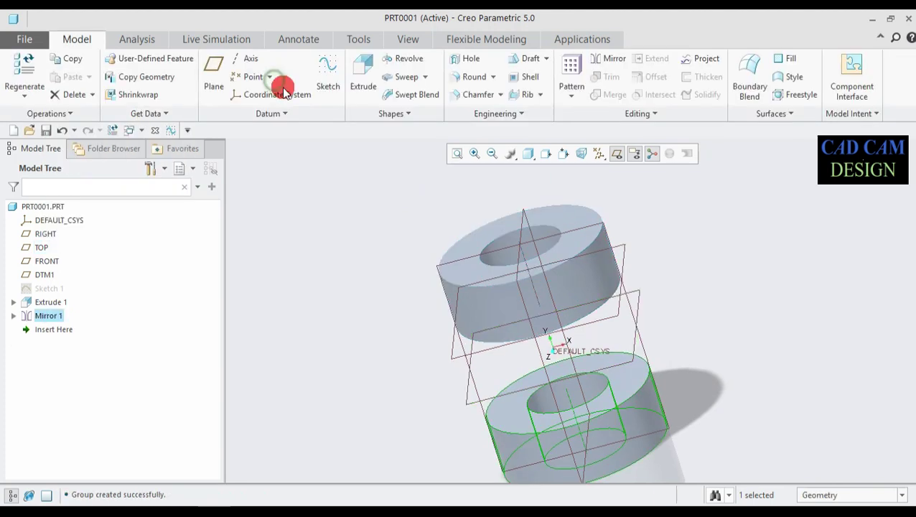
Open a new sketch on the FRONT datum plane and orient the model to the 2D sketch view.
middle_click_drag(496, 339, 643, 373)
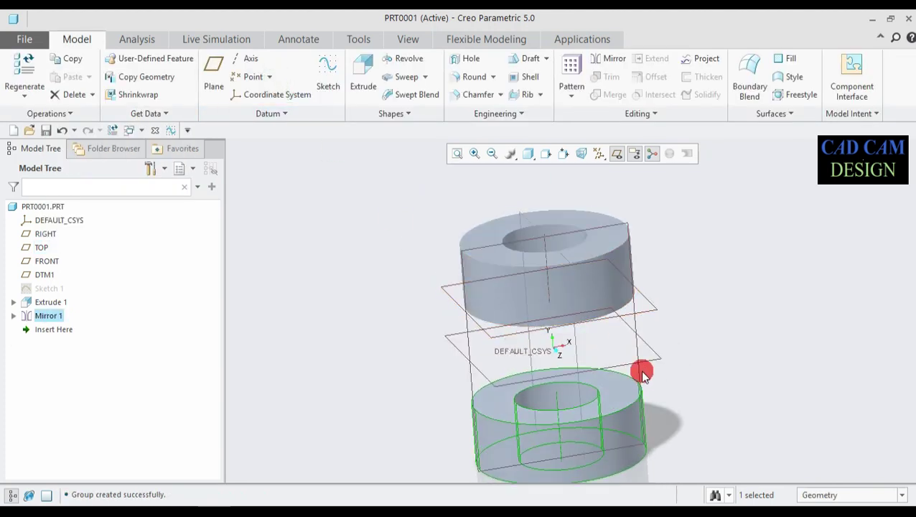
left_click(640, 372)
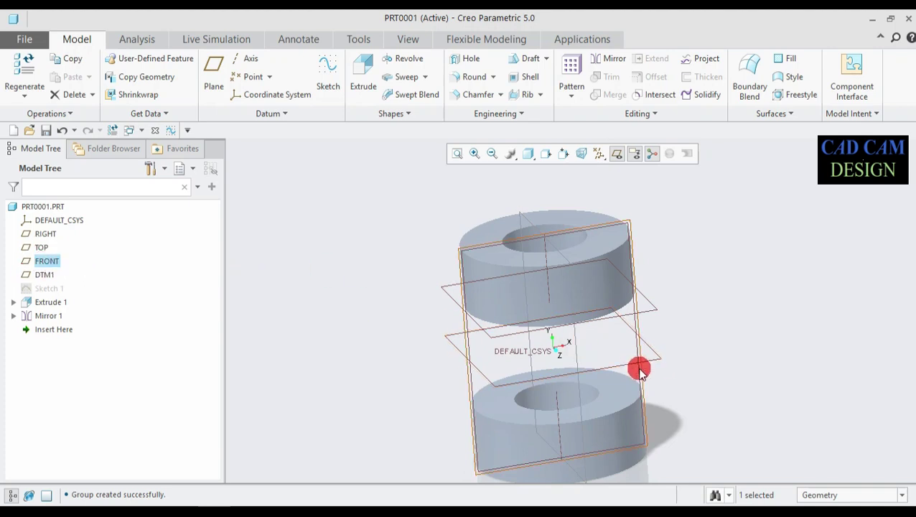
left_click(329, 75)
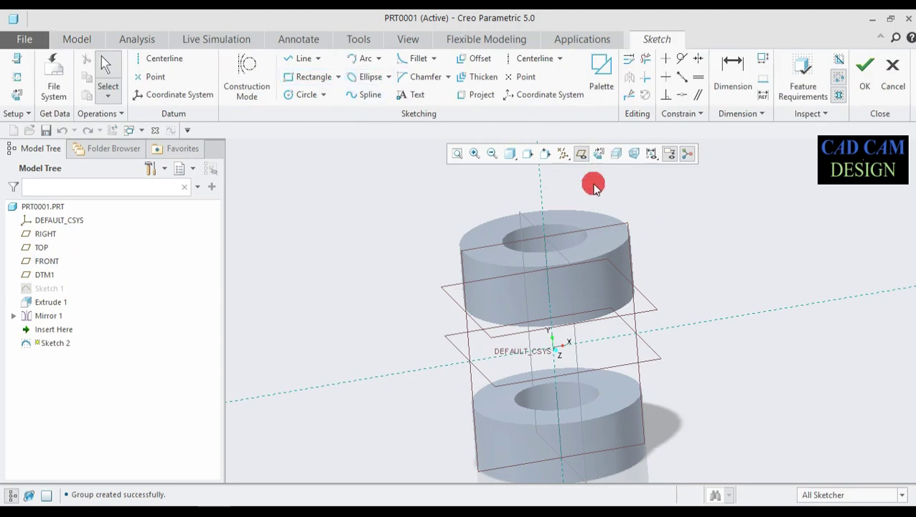
left_click(599, 155)
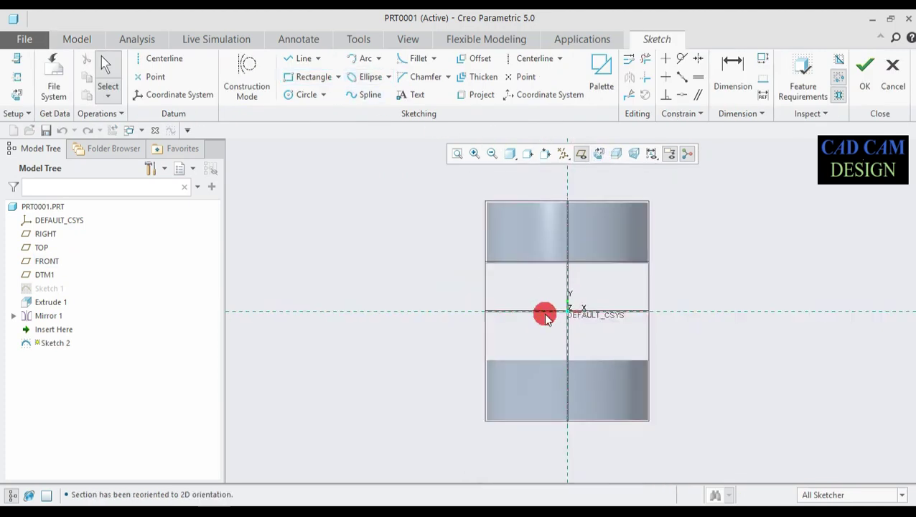
scroll(741, 291, "down", 2)
scroll(495, 260, "down", 1)
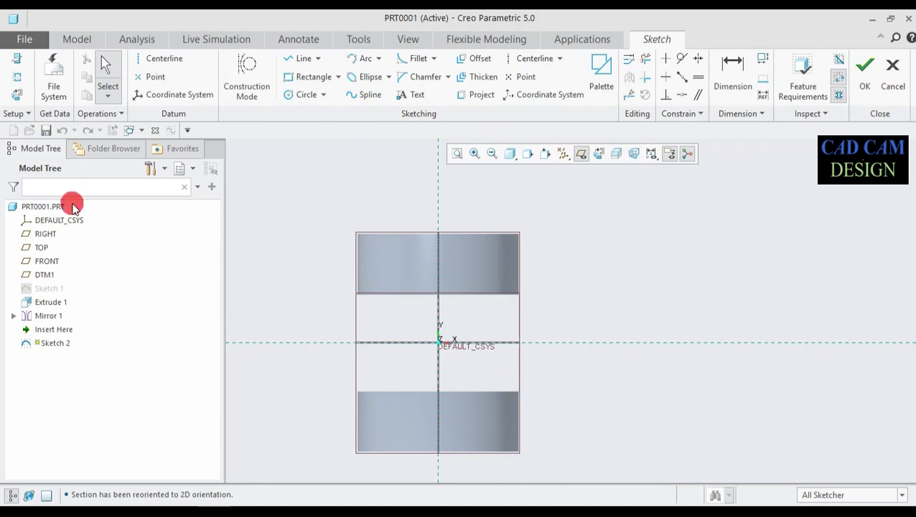
Add the upper ring's outer face, its right side silhouette and the lower ring's outer face as sketch references.
left_click(16, 77)
scroll(458, 222, "down", 2)
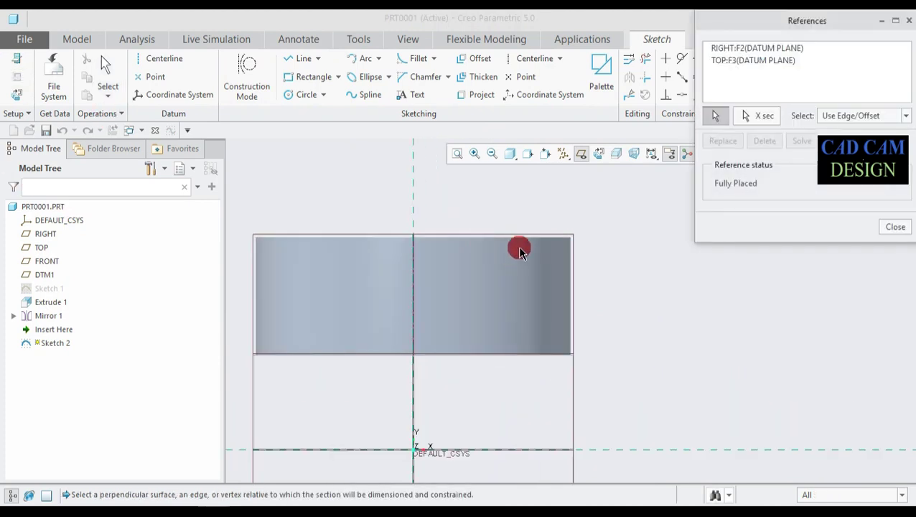
left_click(527, 243)
left_click(570, 288)
scroll(547, 308, "up", 5)
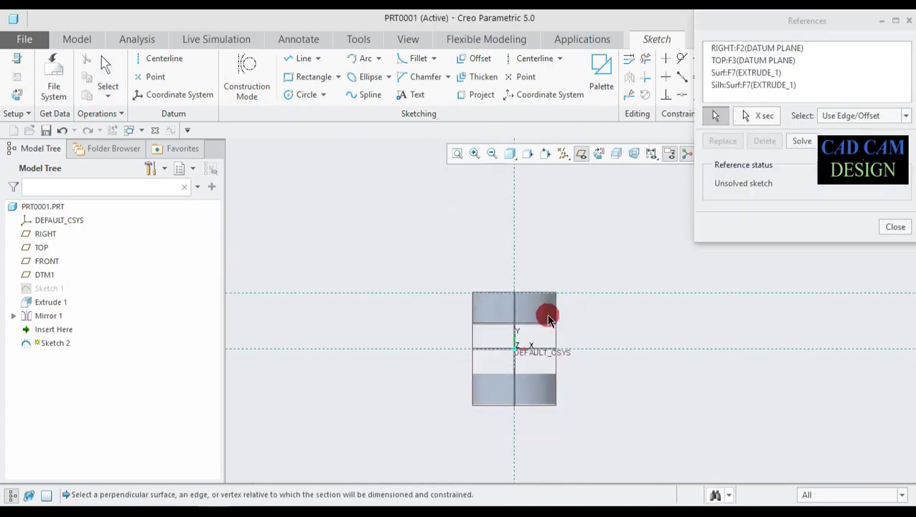
scroll(546, 405, "down", 4)
left_click(545, 408)
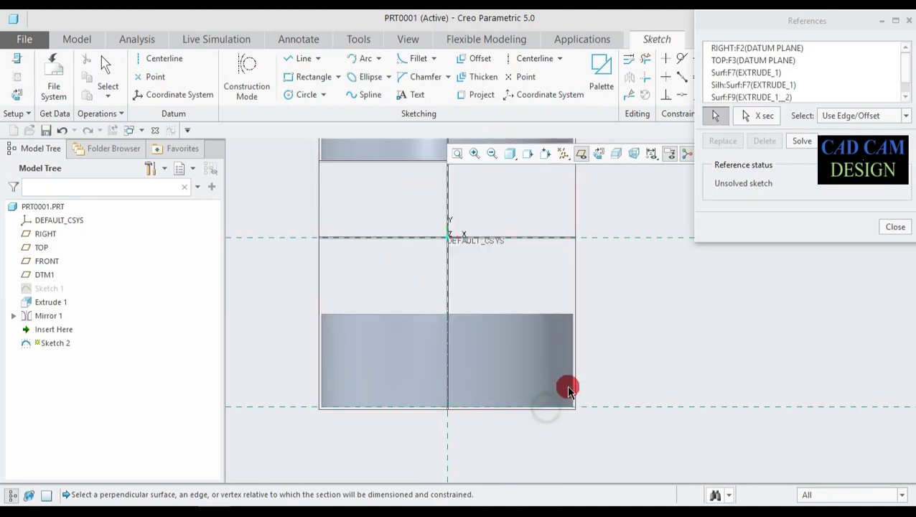
scroll(572, 343, "up", 4)
scroll(576, 298, "down", 1)
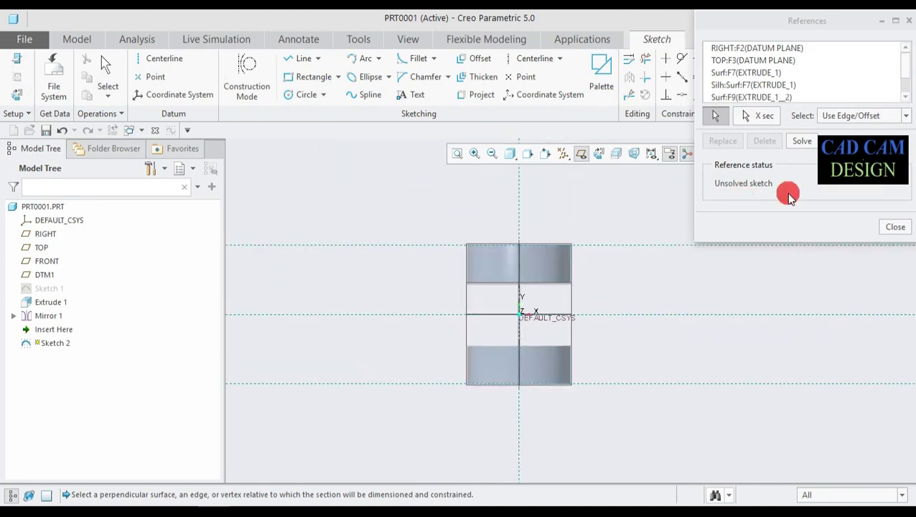
left_click(894, 226)
Sketch a circle centred on the horizontal axis about 20 mm beyond the rings' side reference, tangent to both outer face references.
scroll(725, 280, "down", 1)
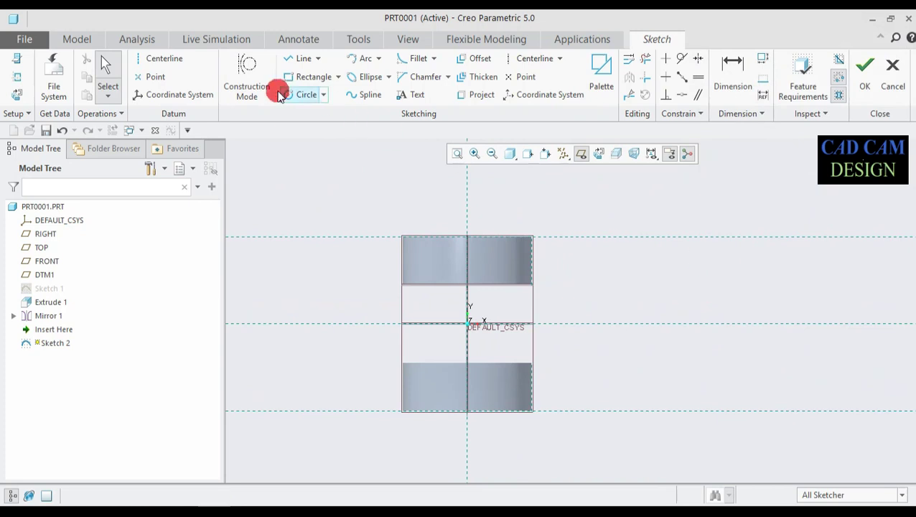
left_click(289, 94)
left_click(574, 325)
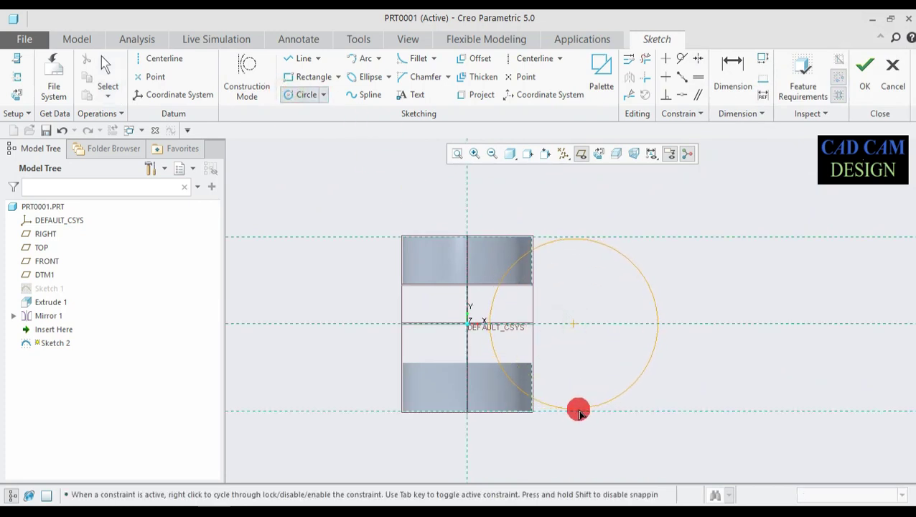
left_click(576, 414)
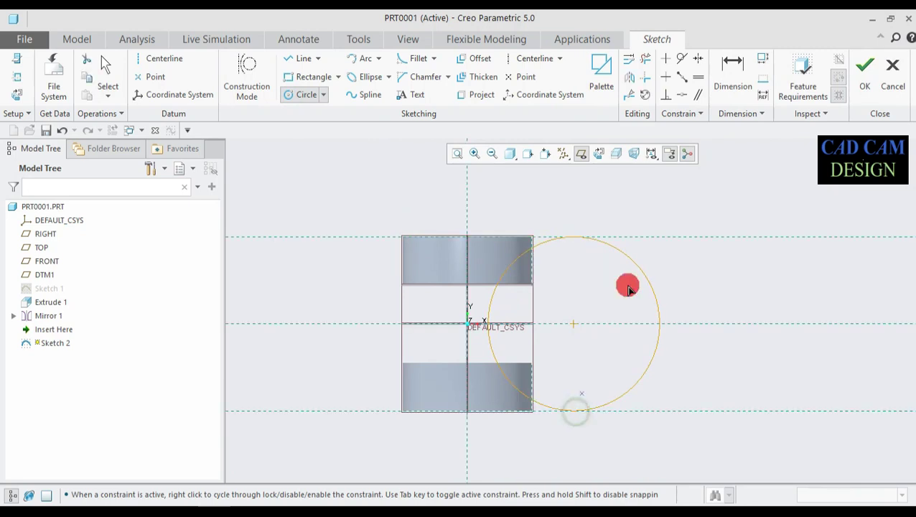
middle_click(566, 274)
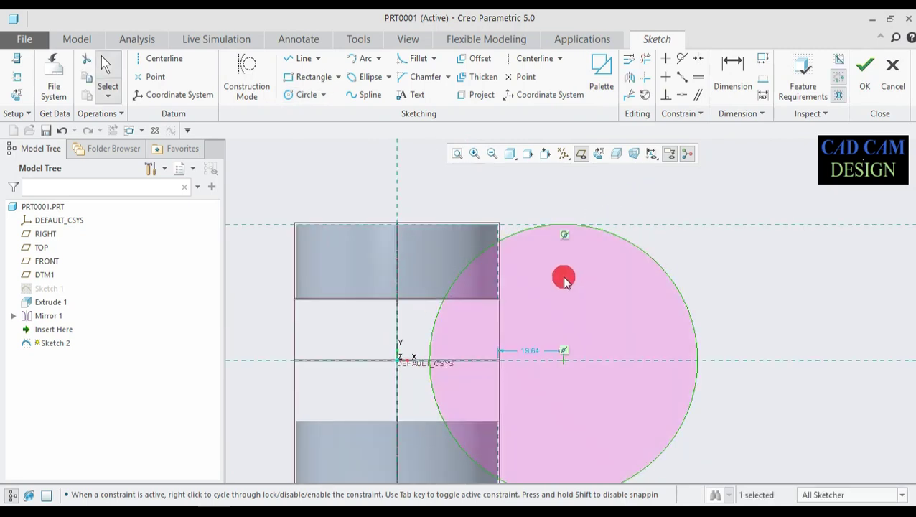
Set the distance from the rings' side reference to the circle's centre to 8 mm.
left_click(533, 355)
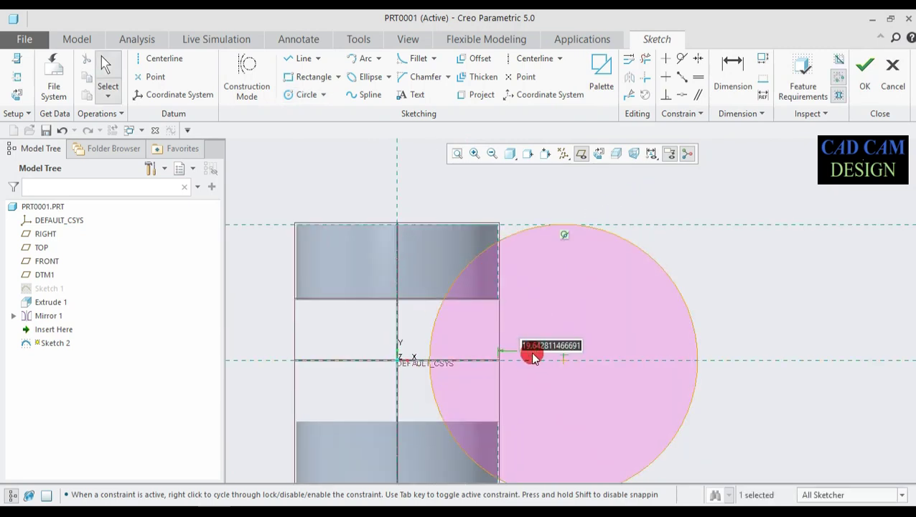
type("8")
key("Return")
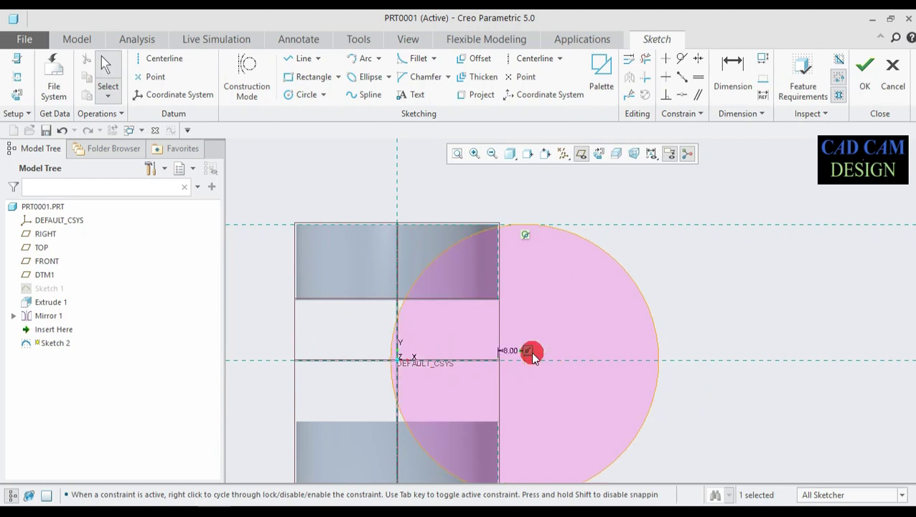
left_click(473, 335)
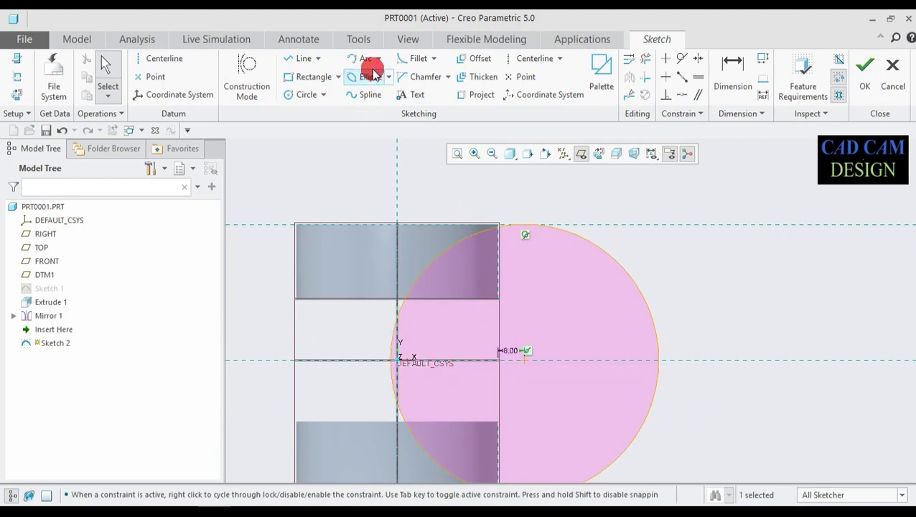
Trim the circle to the half arc facing away from the rings, ending at its two tangent points.
left_click(644, 62)
mouse_move(464, 236)
left_mouse_down()
mouse_move(375, 380)
mouse_move(418, 395)
mouse_move(425, 452)
left_mouse_up()
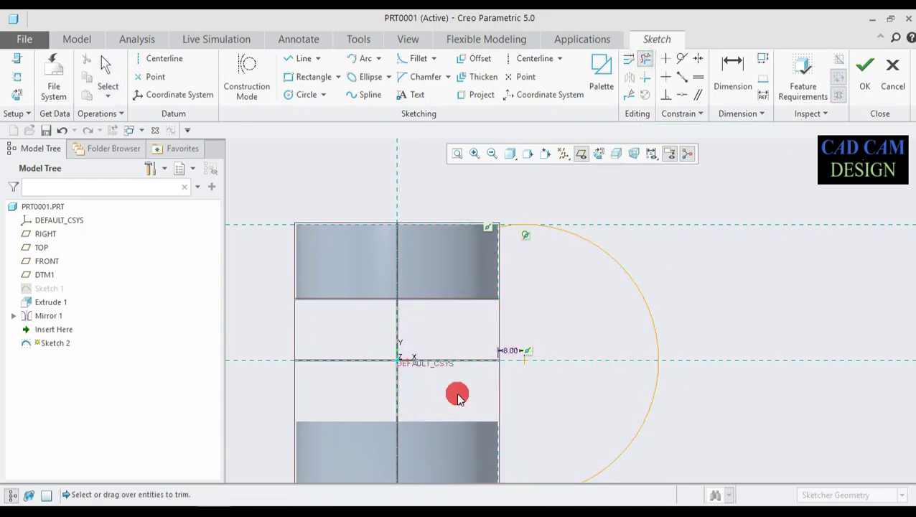
scroll(502, 230, "down", 3)
scroll(475, 164, "down", 2)
middle_click_drag(475, 163, 528, 282)
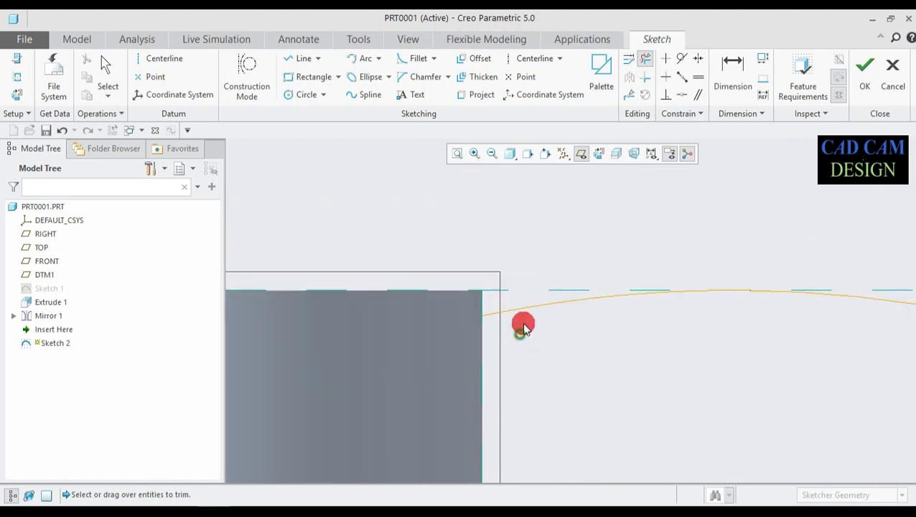
scroll(542, 330, "up", 5)
scroll(569, 457, "down", 4)
scroll(531, 438, "up", 4)
scroll(504, 420, "down", 6)
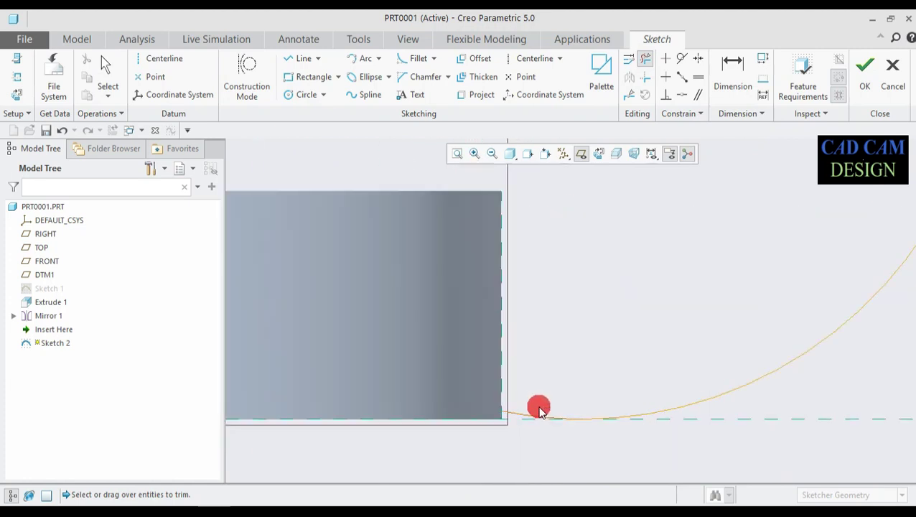
scroll(540, 410, "down", 2)
scroll(486, 427, "up", 6)
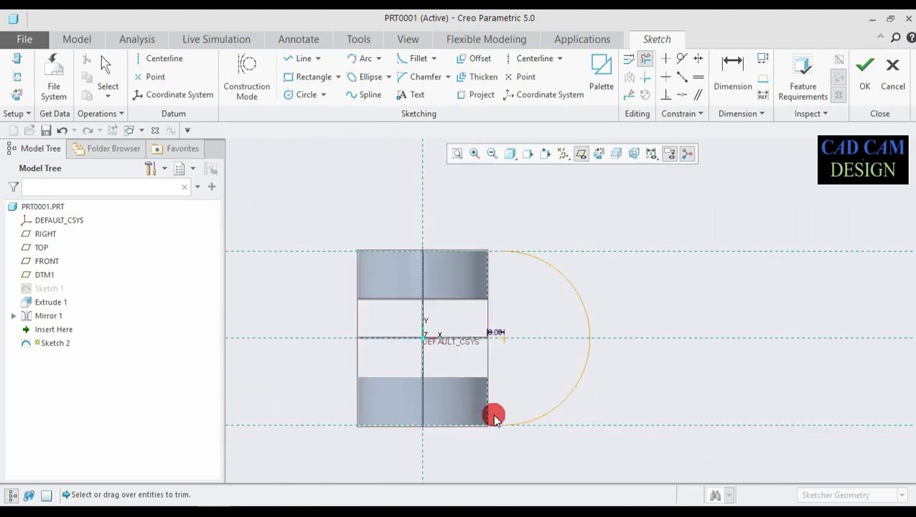
Draw horizontal lines from both arc ends to the rings' side reference and finish the sketch.
scroll(501, 243, "down", 3)
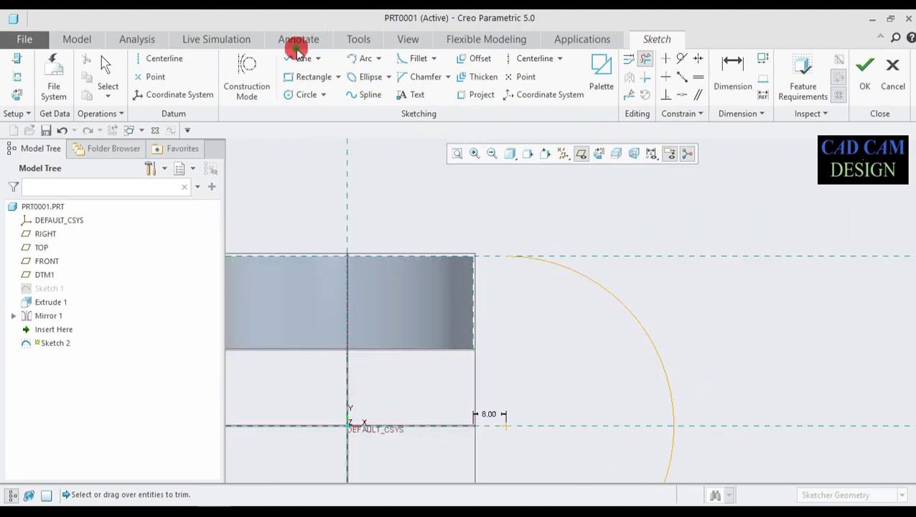
left_click(298, 45)
left_click(76, 40)
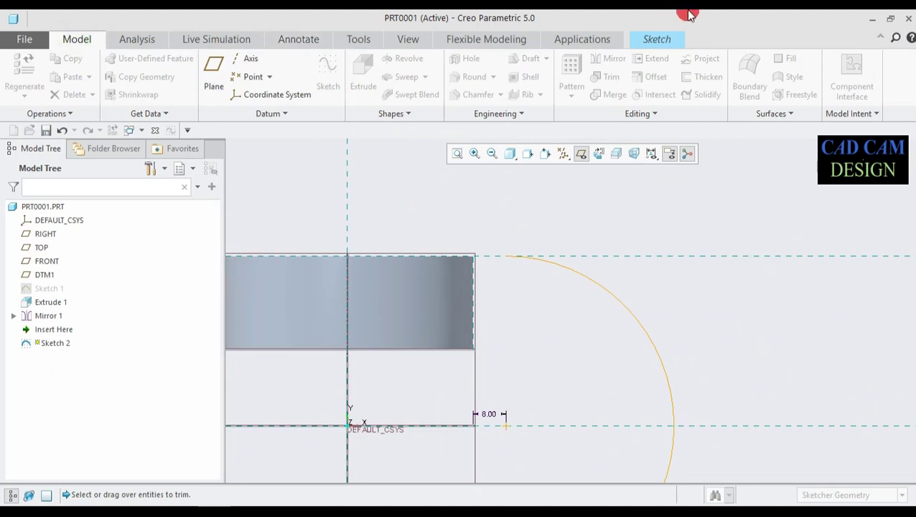
left_click(653, 40)
left_click(296, 58)
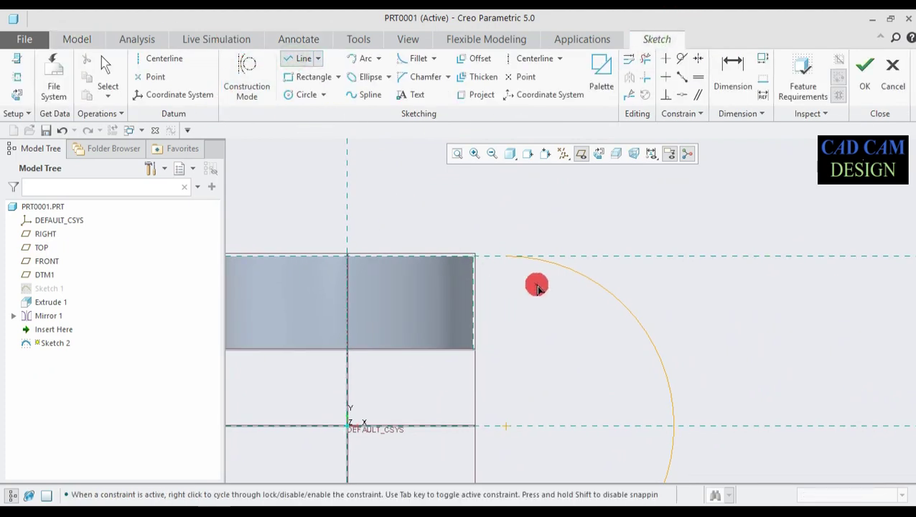
scroll(501, 251, "down", 3)
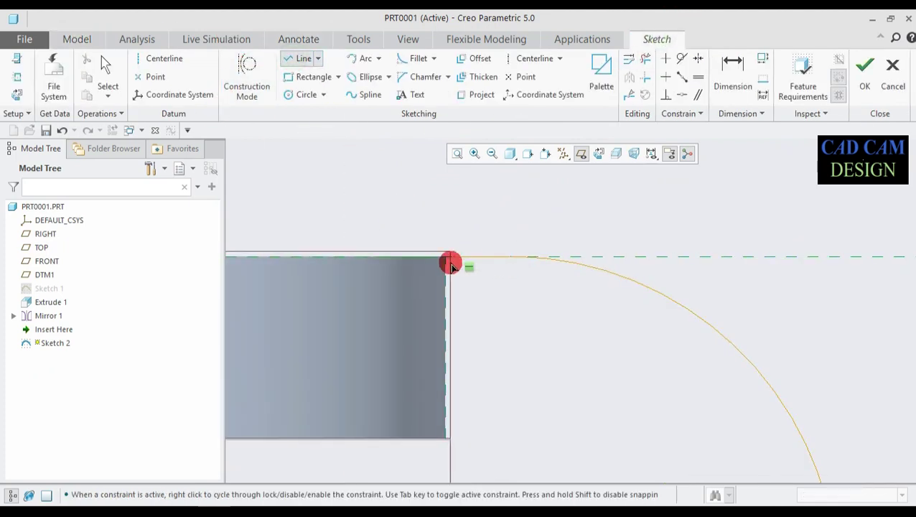
scroll(502, 295, "up", 5)
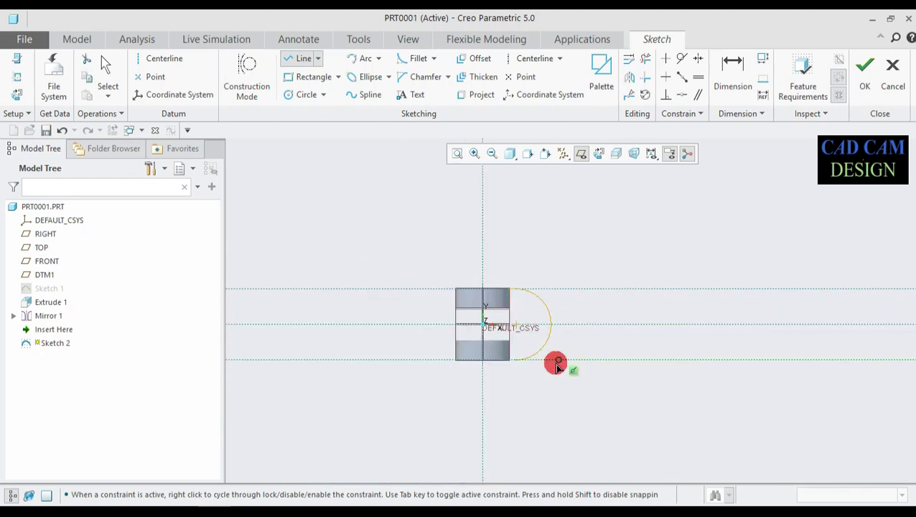
scroll(558, 364, "down", 5)
left_click(452, 372)
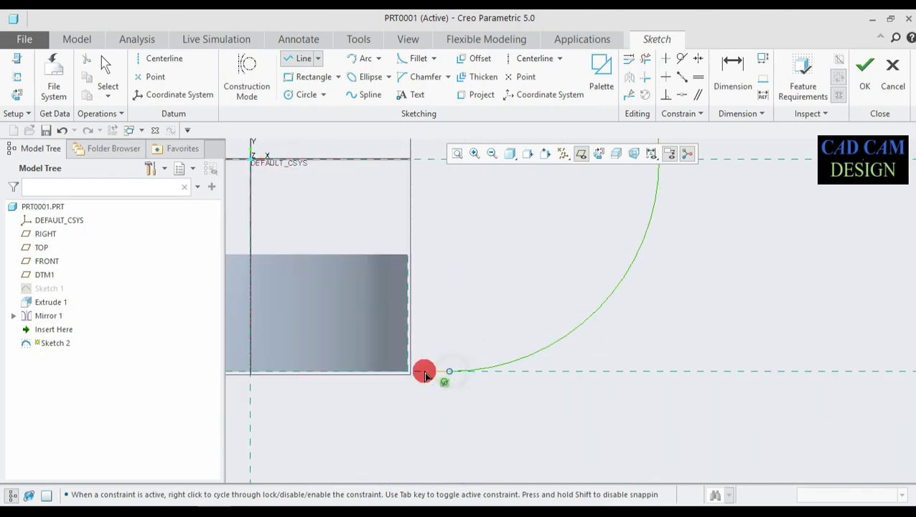
left_click(408, 371)
scroll(485, 294, "up", 3)
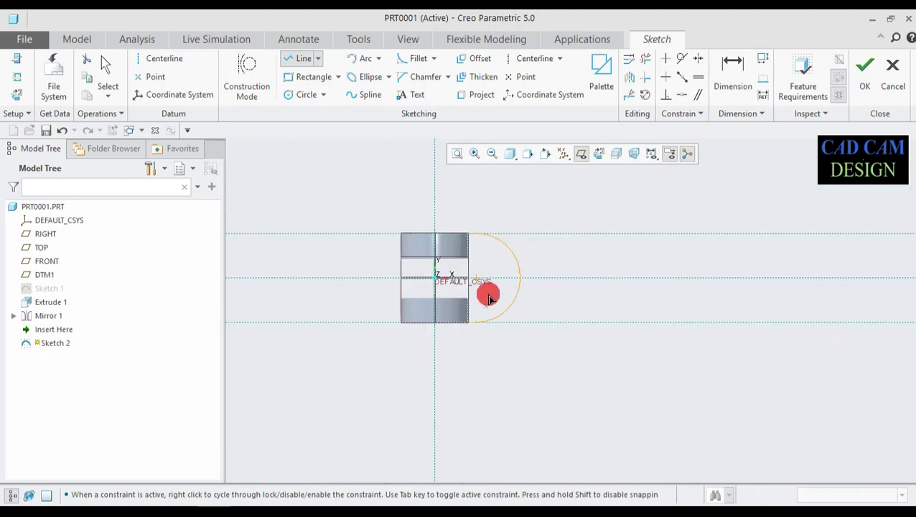
scroll(485, 252, "down", 2)
left_click(866, 68)
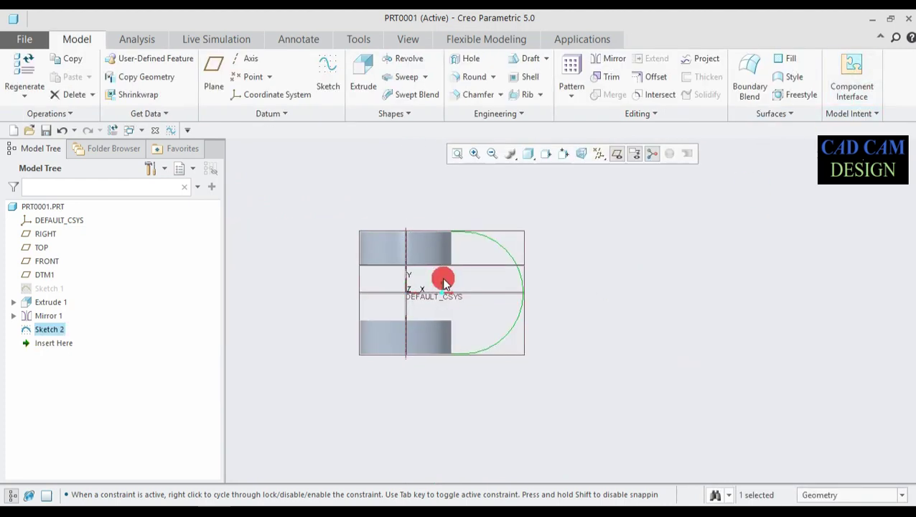
Start a solid sweep along the U-shaped sketch and open its section sketch in the 2D view.
left_click(404, 77)
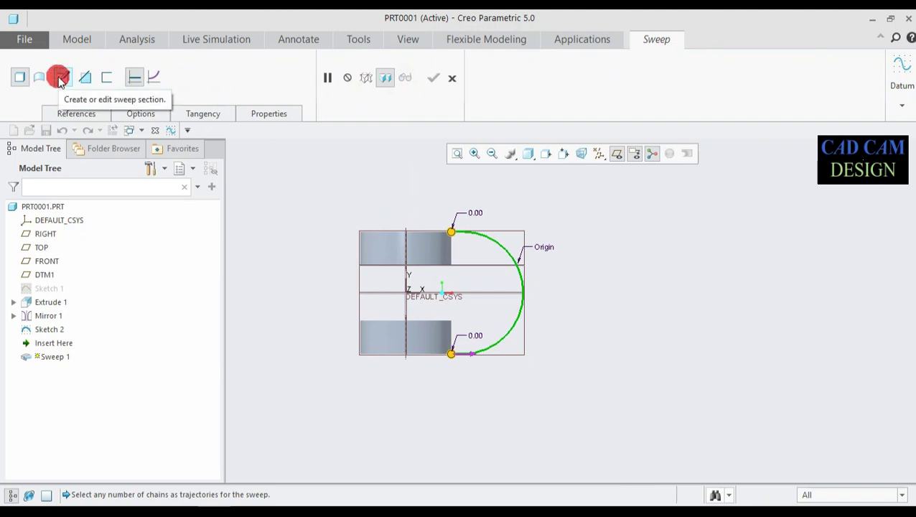
left_click(60, 79)
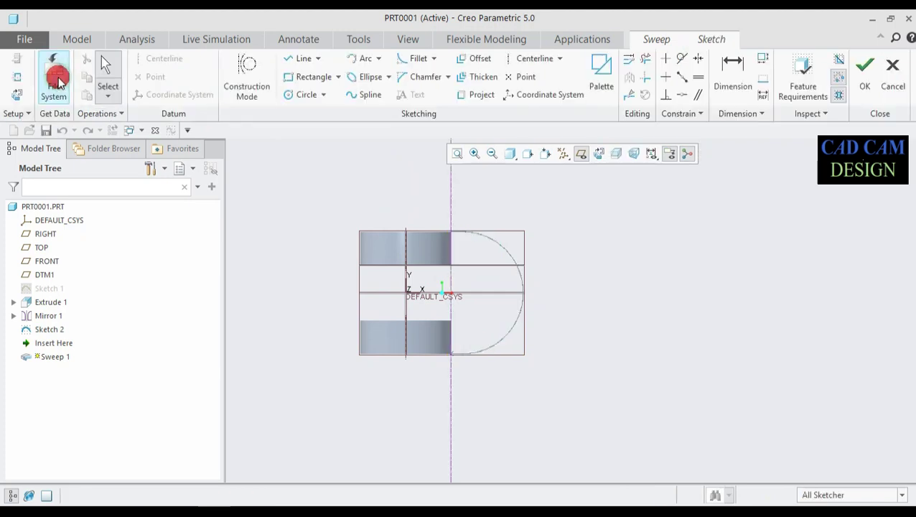
left_click(588, 155)
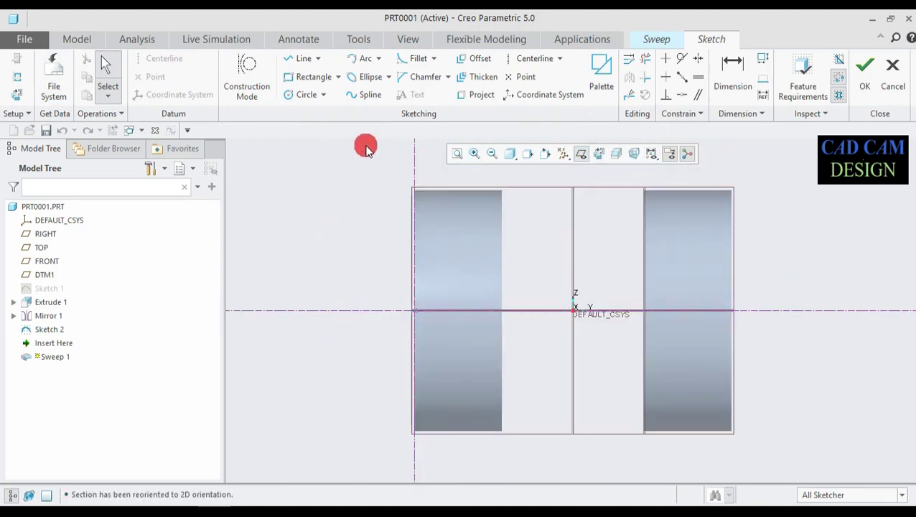
Sketch a center rectangle about 20 by 34 mm on the horizontal reference, with one side on the vertical reference.
left_click(337, 78)
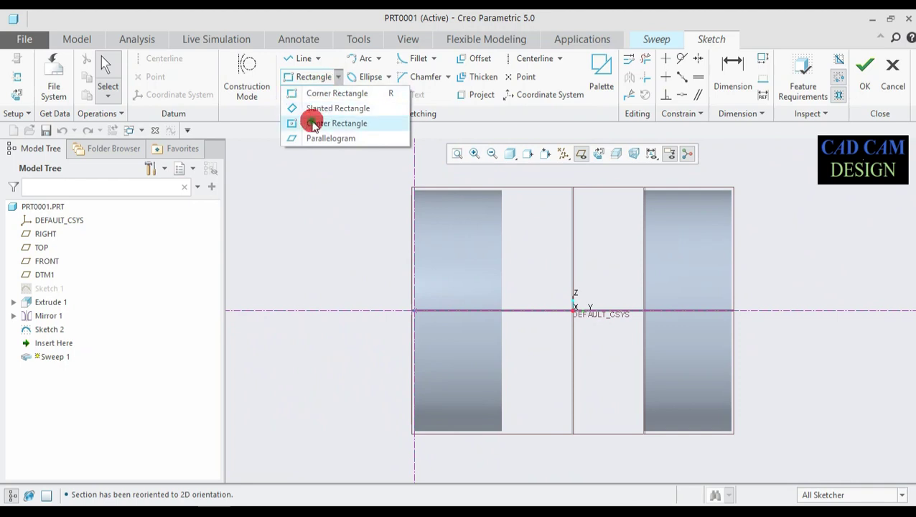
left_click(316, 123)
left_click(454, 311)
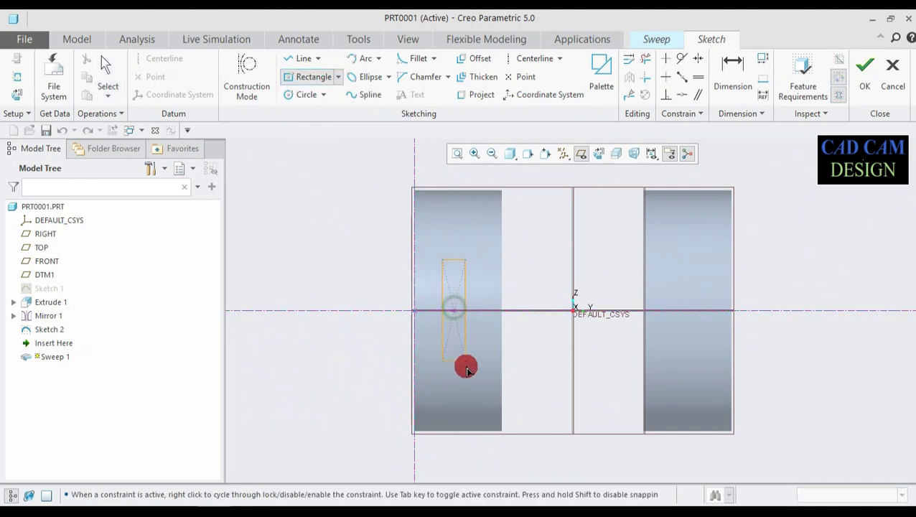
left_click(491, 379)
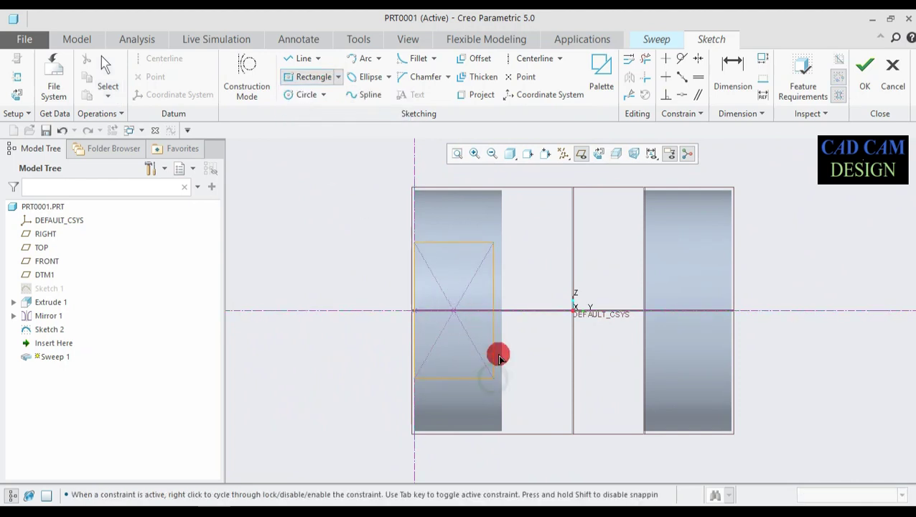
middle_click(492, 302)
Set the section rectangle's height to 36 mm and its width to 22 mm, and finish the section sketch.
scroll(474, 328, "up", 5)
double_click(498, 327)
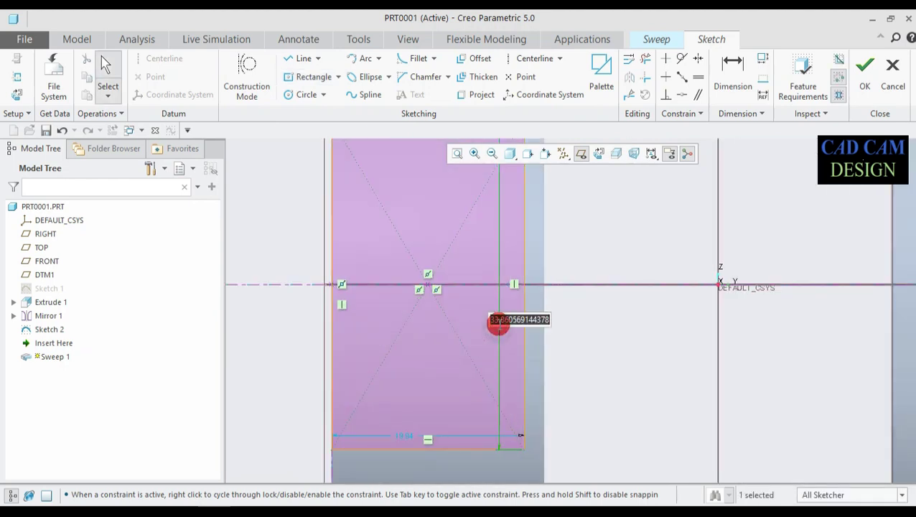
type("36")
key("Return")
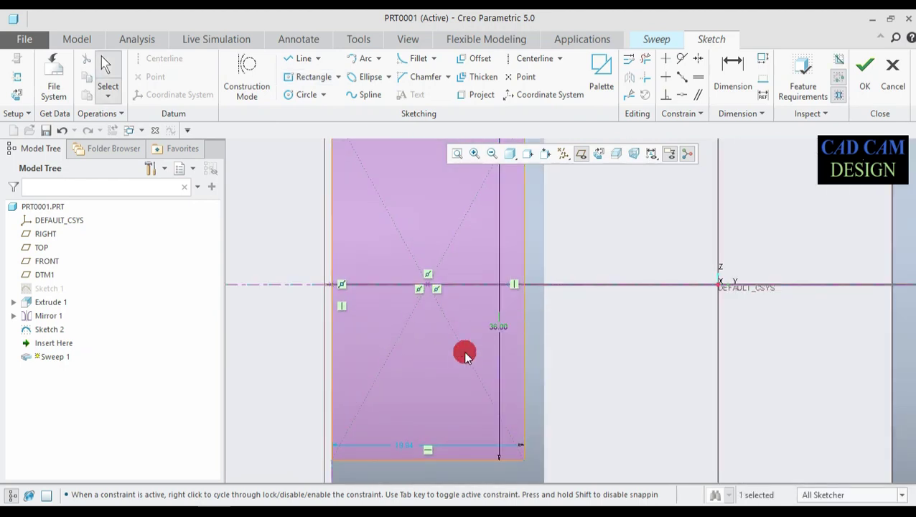
scroll(395, 396, "down", 3)
scroll(400, 417, "up", 4)
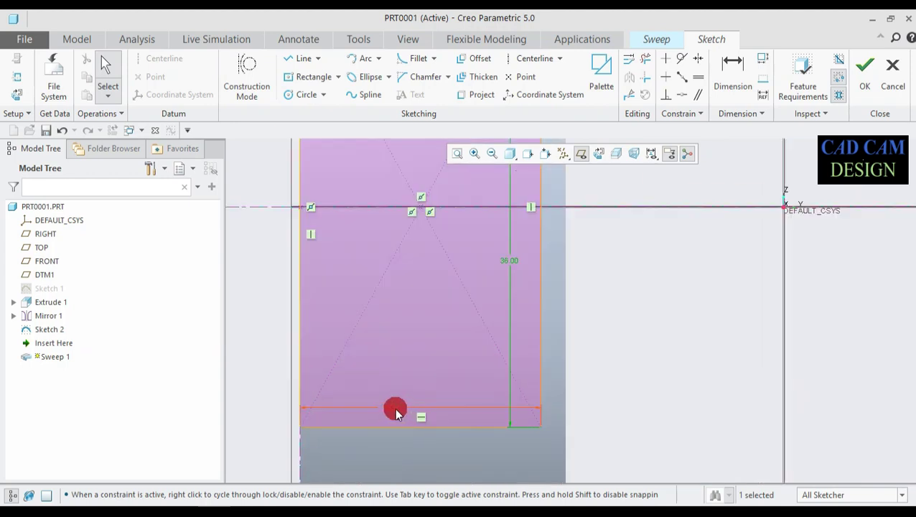
double_click(396, 409)
type("22")
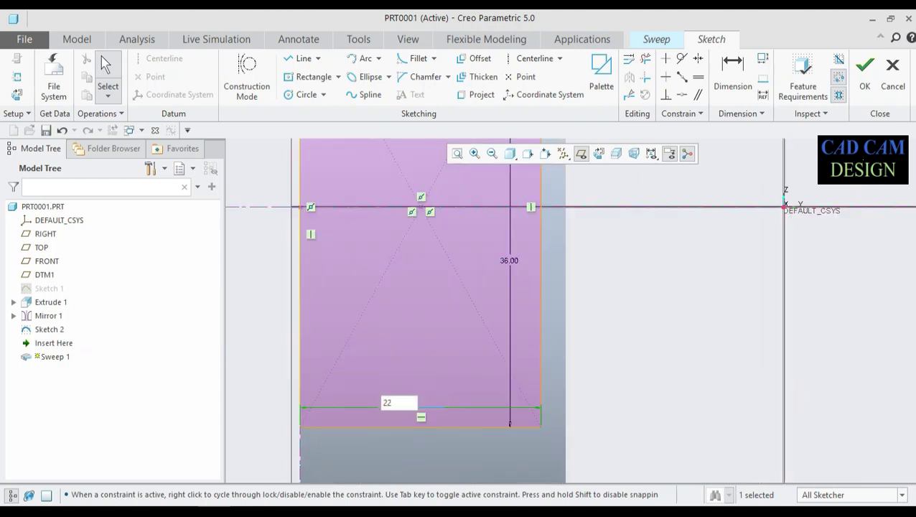
left_click(395, 409)
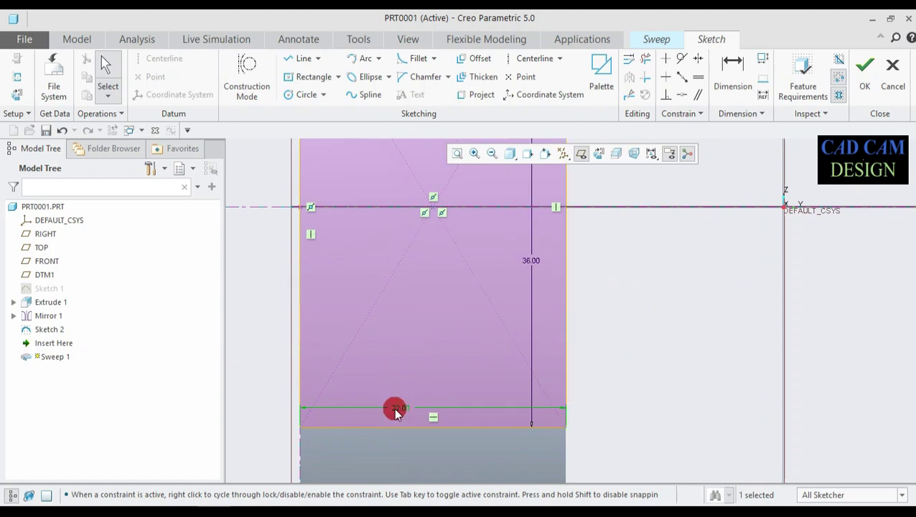
scroll(395, 410, "down", 3)
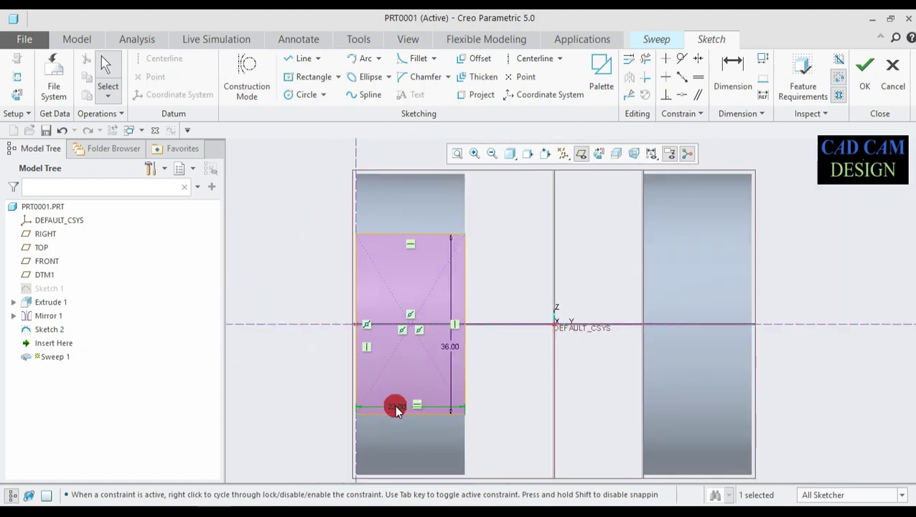
left_click(869, 67)
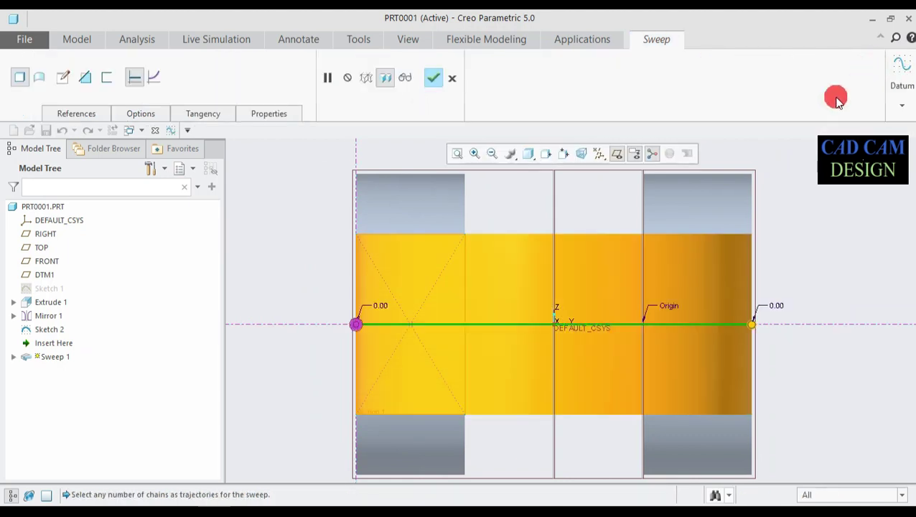
Merge the ends of the U-shaped sweep with both eye rings and complete the sweep.
scroll(685, 275, "down", 3)
middle_click_drag(624, 290, 632, 244)
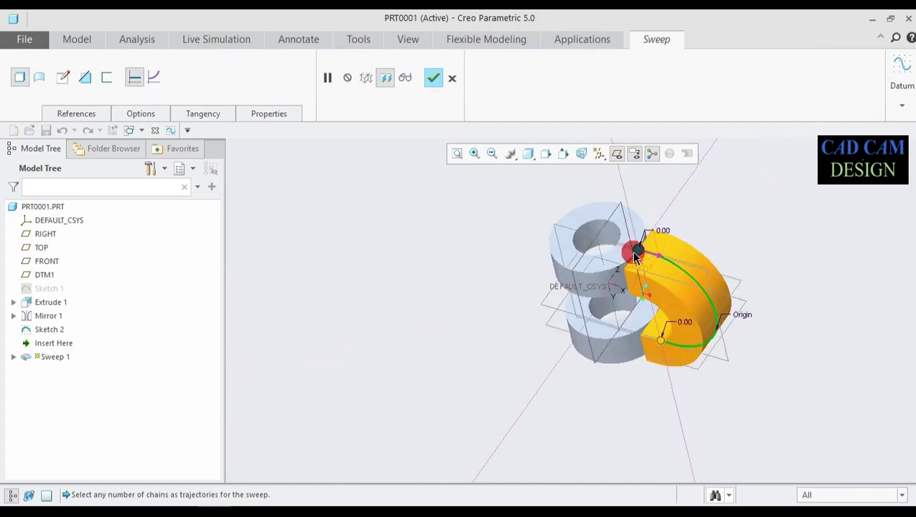
scroll(621, 259, "up", 4)
middle_click_drag(642, 302, 667, 262)
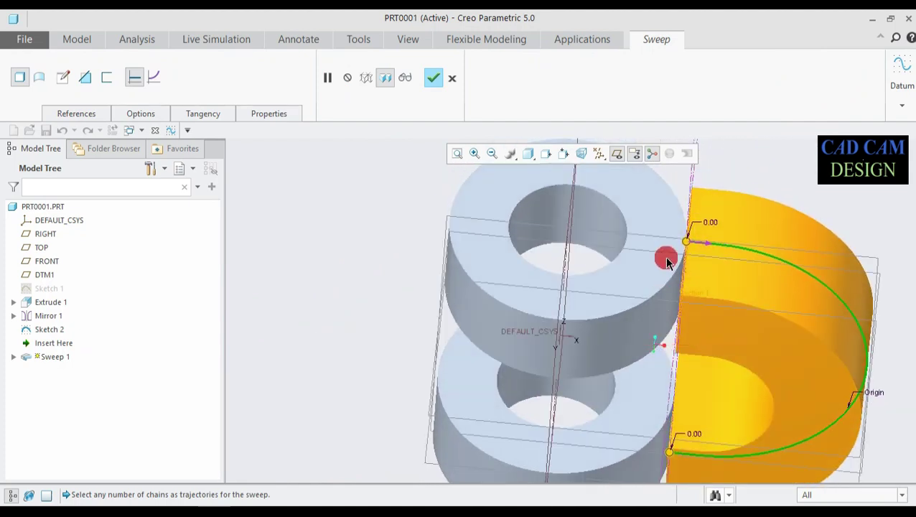
scroll(709, 264, "down", 2)
middle_click_drag(686, 280, 701, 292)
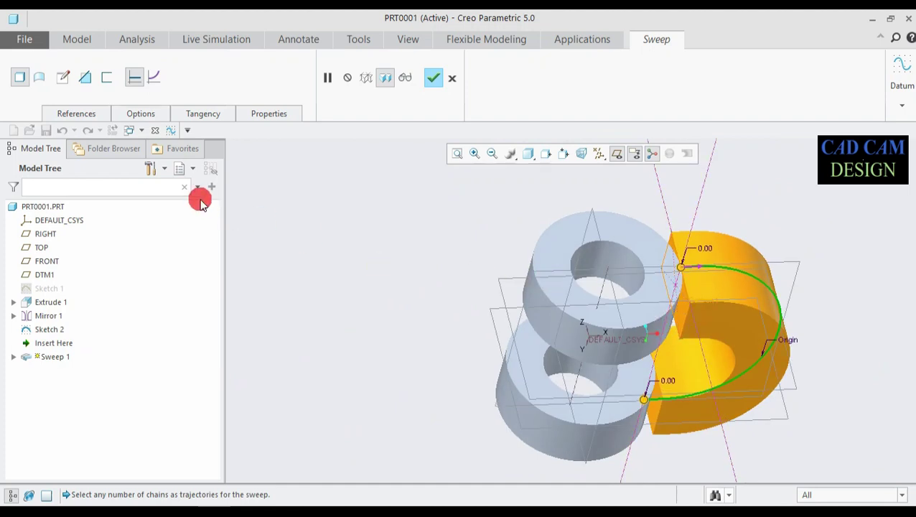
left_click(142, 115)
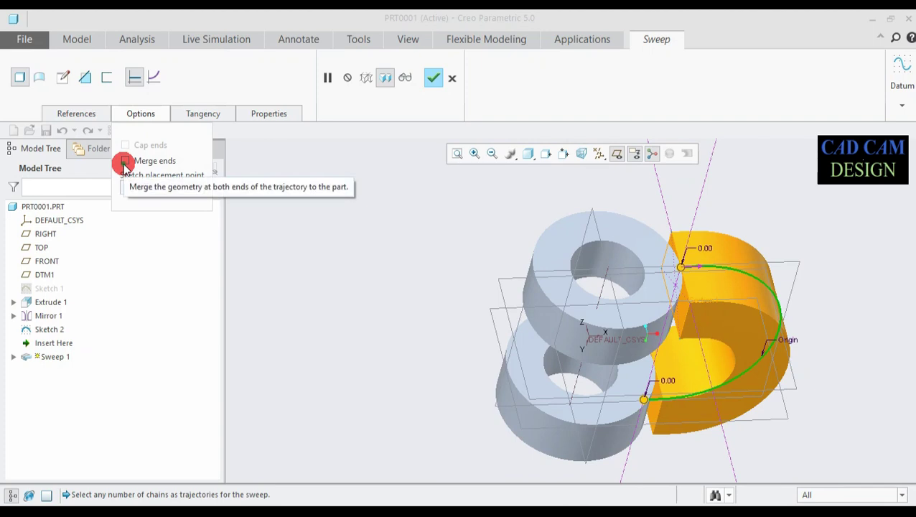
left_click(125, 162)
middle_click_drag(679, 307, 665, 286)
scroll(630, 286, "down", 4)
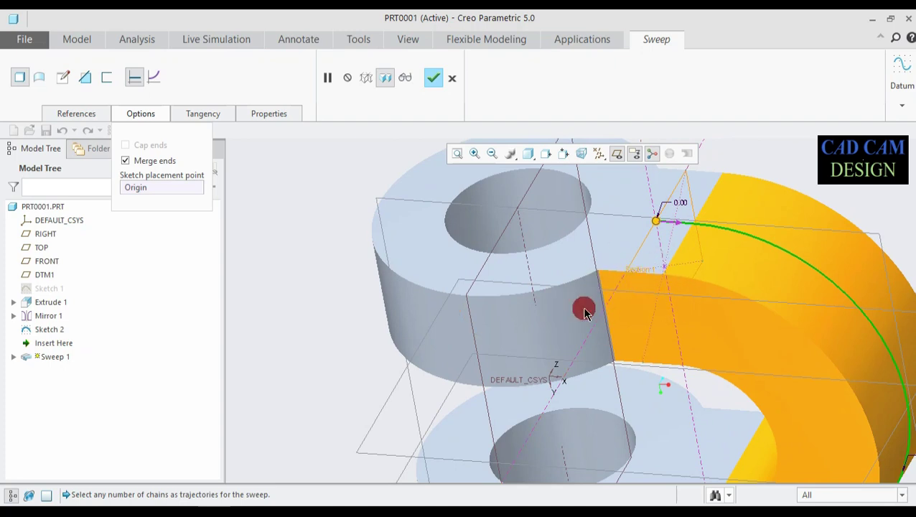
left_click(433, 78)
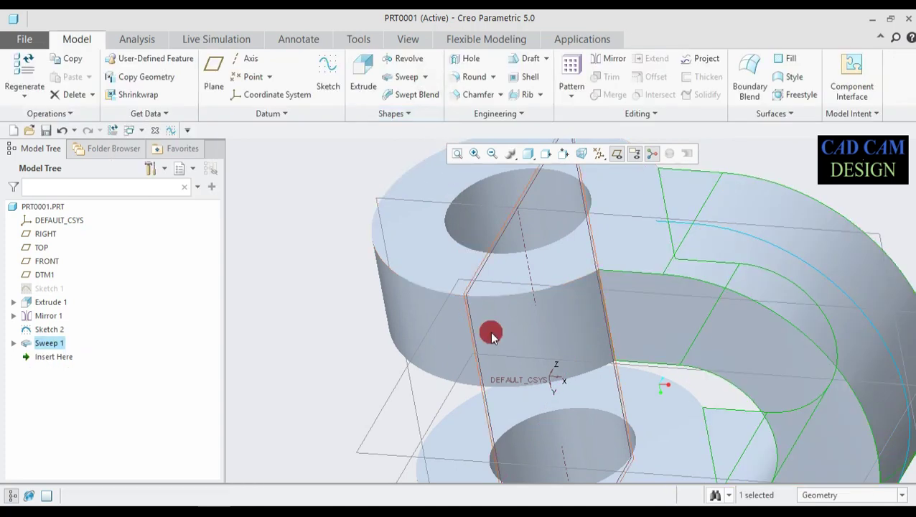
Create a datum plane offset 147 mm from the RIGHT plane, beyond the fork's curved end.
scroll(496, 334, "up", 3)
middle_click_drag(498, 337, 660, 423)
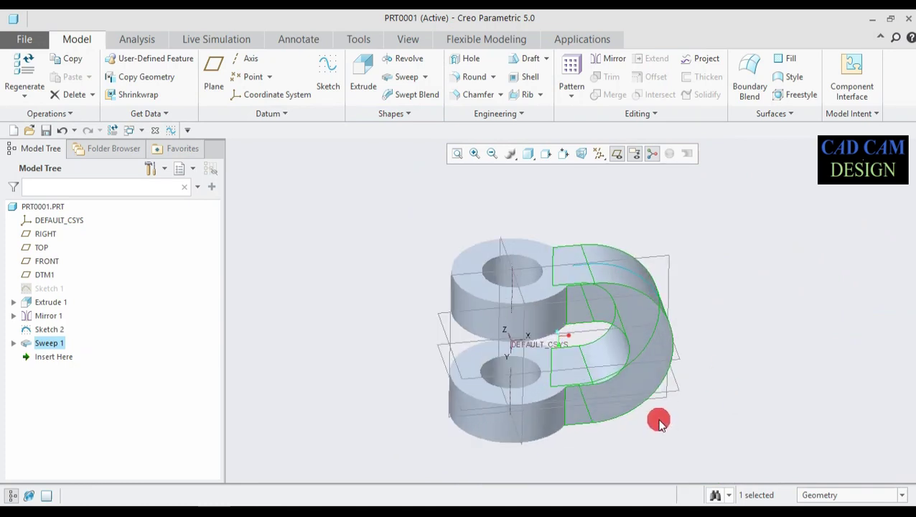
left_click(509, 266)
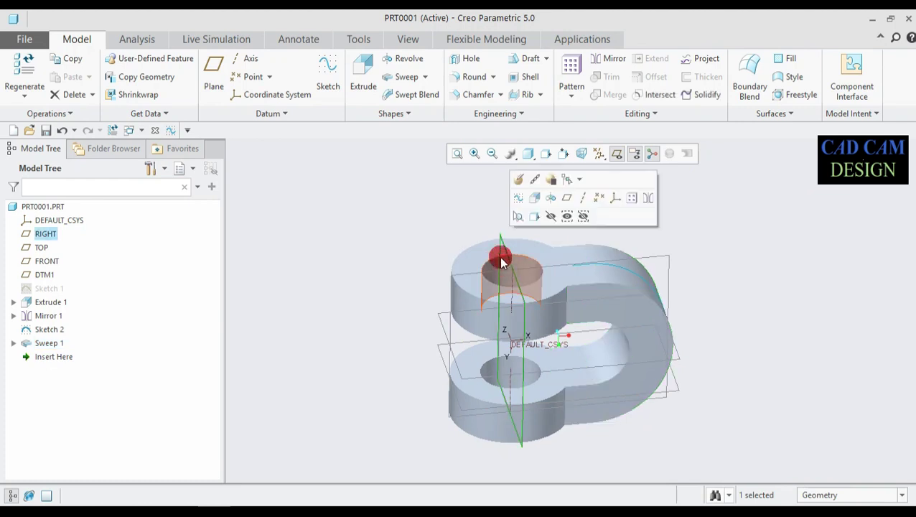
left_click(217, 69)
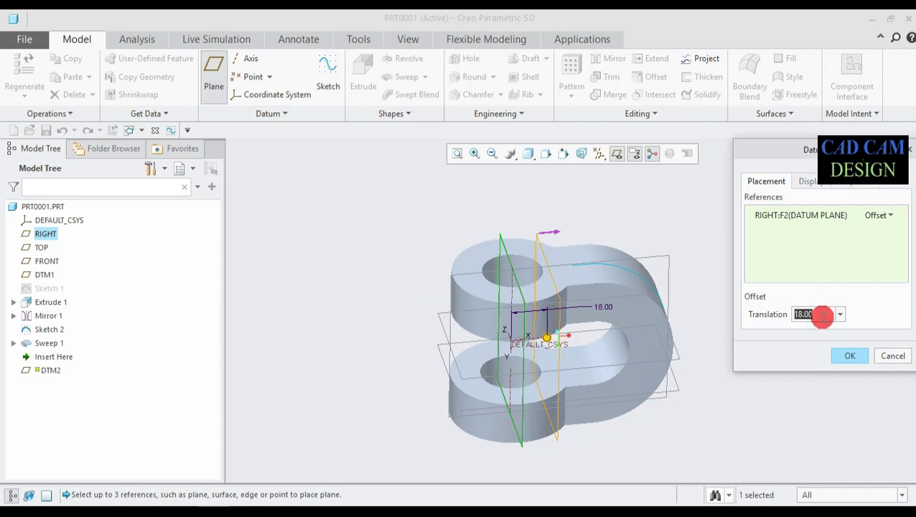
type("147")
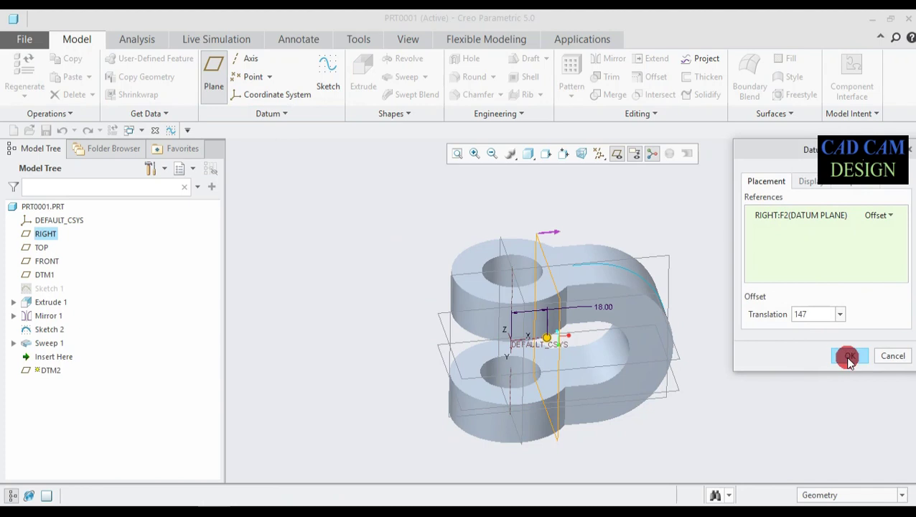
left_click(858, 357)
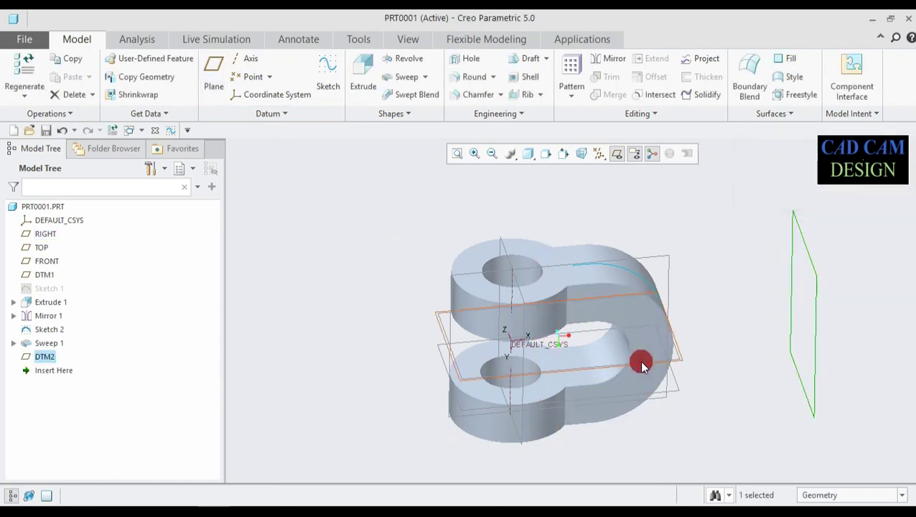
On the new offset plane, sketch a center rectangle about 36 mm square around the origin, with a corner in line with the swept arm's side edge.
middle_click_drag(639, 362, 761, 382)
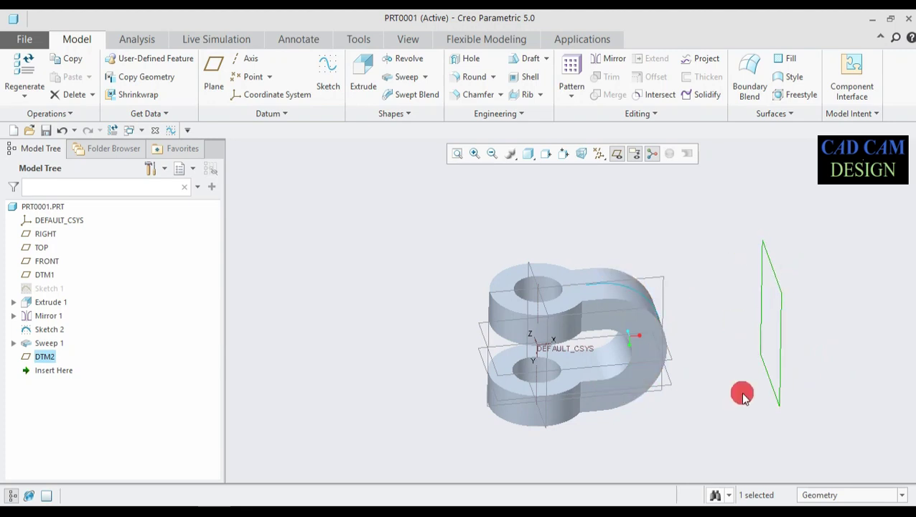
left_click(327, 74)
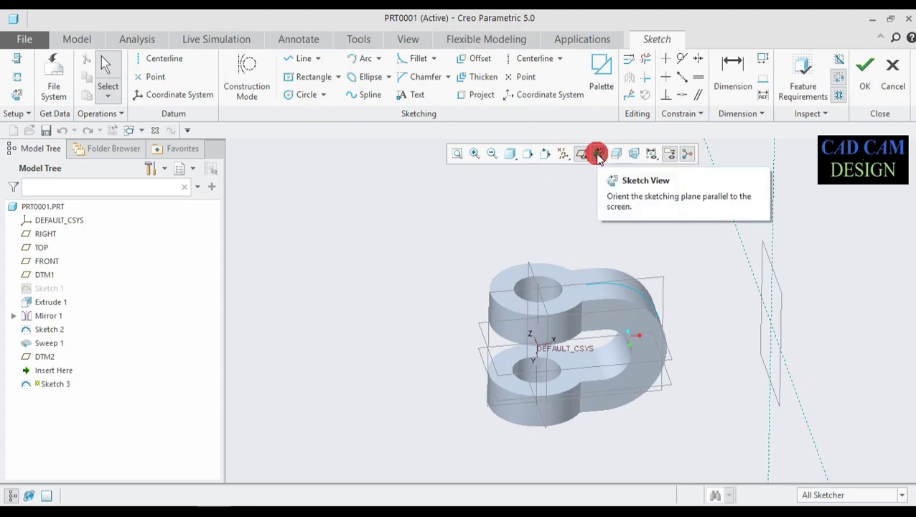
left_click(598, 154)
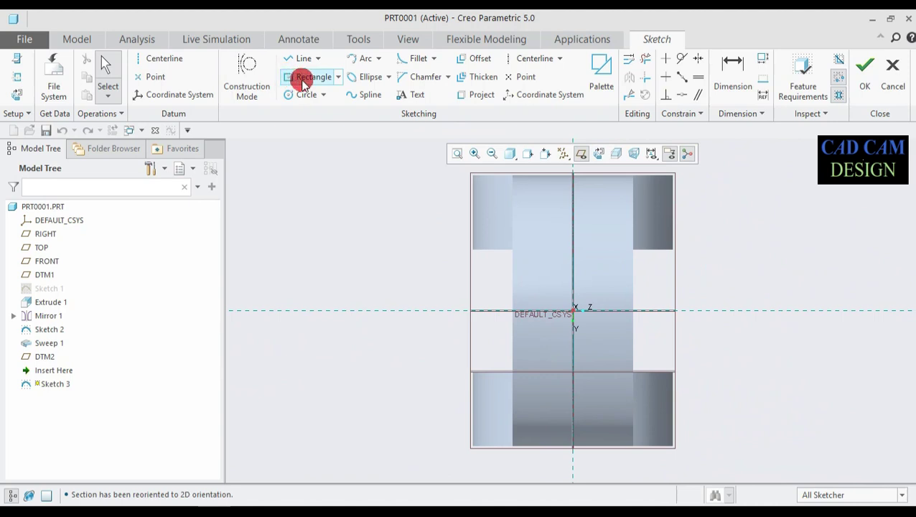
left_click(303, 79)
left_click(338, 76)
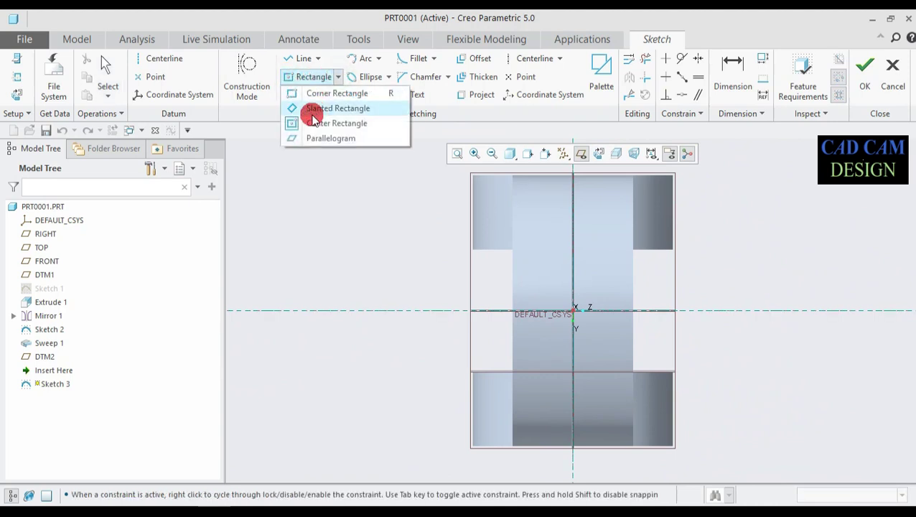
left_click(315, 123)
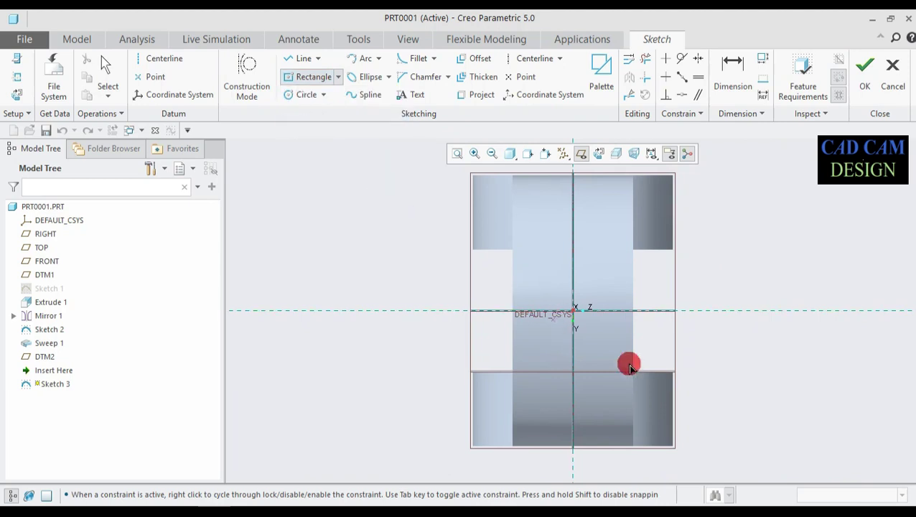
left_click(573, 311)
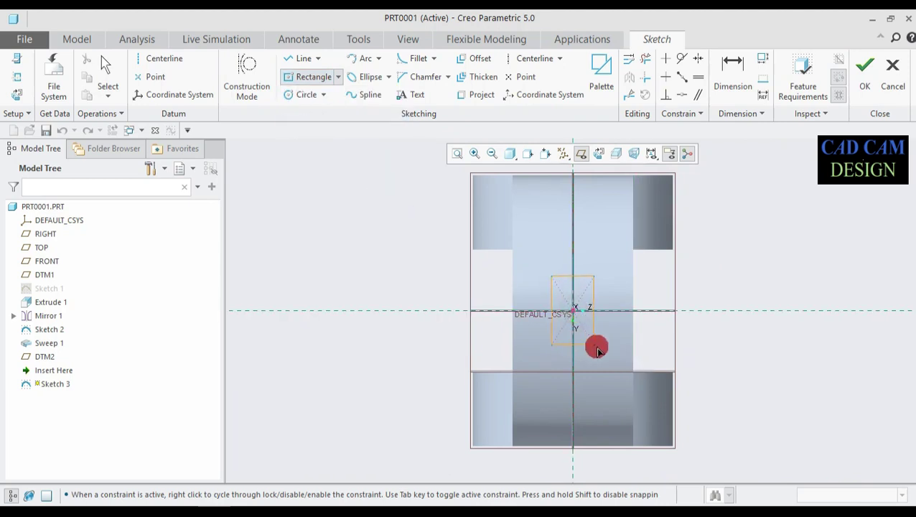
left_click(632, 370)
middle_click(517, 283)
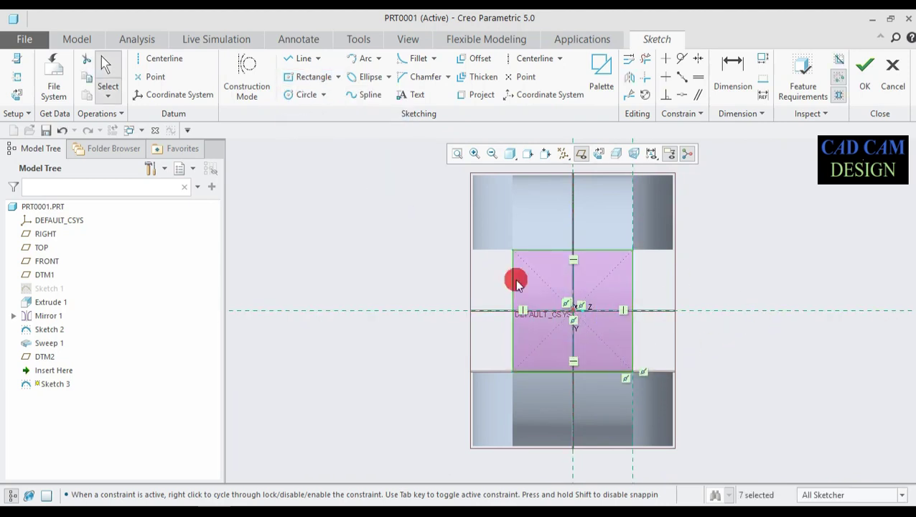
Try to dimension the rectangle's vertical side and discard the conflicting dimension.
scroll(585, 256, "up", 2)
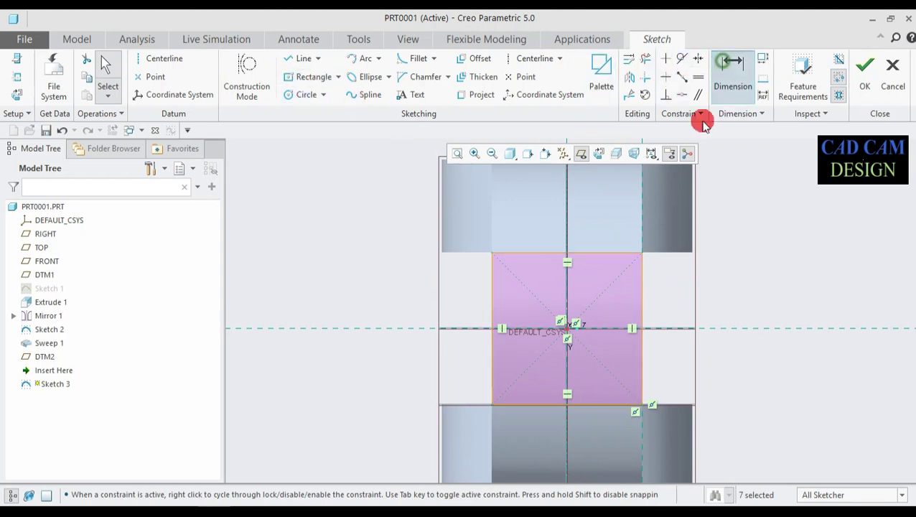
left_click(724, 72)
left_click(643, 286)
middle_click(675, 296)
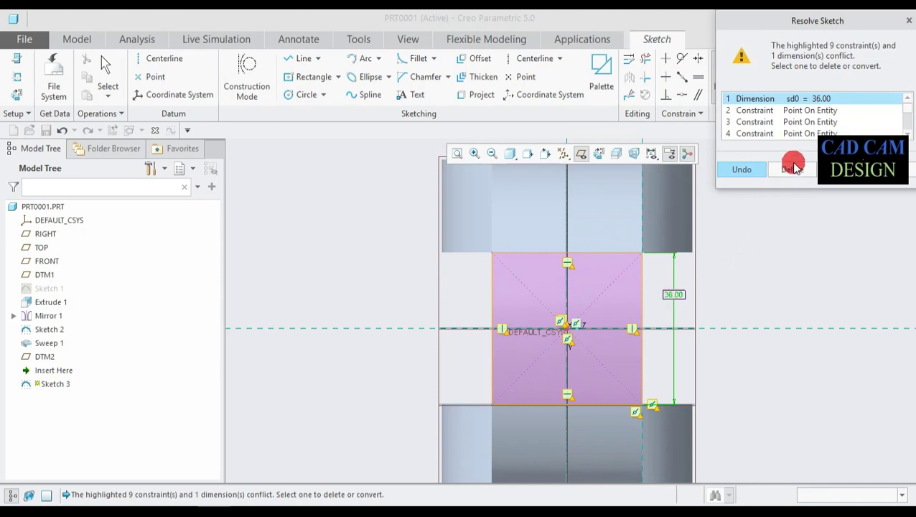
left_click(793, 169)
Finish the square sketch and start a solid extrusion of it, directed from the offset plane toward the fork.
key("ctrl+d")
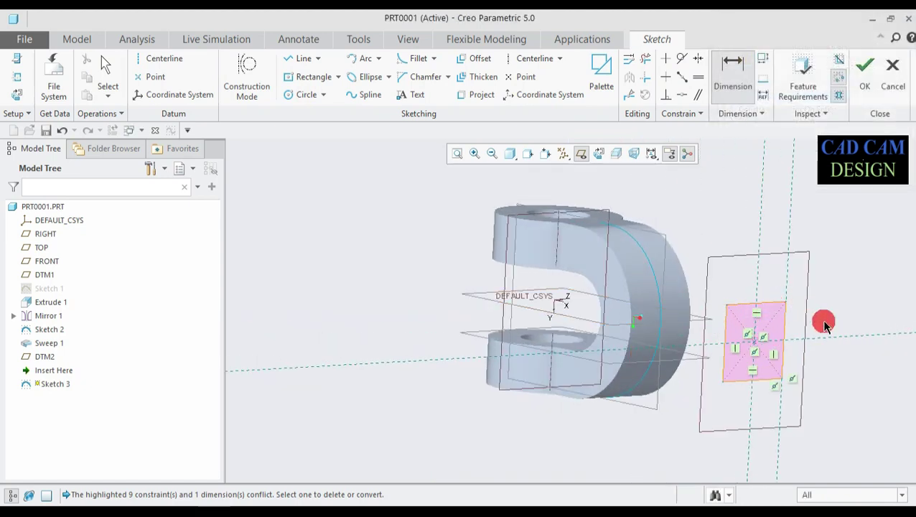
left_click(866, 90)
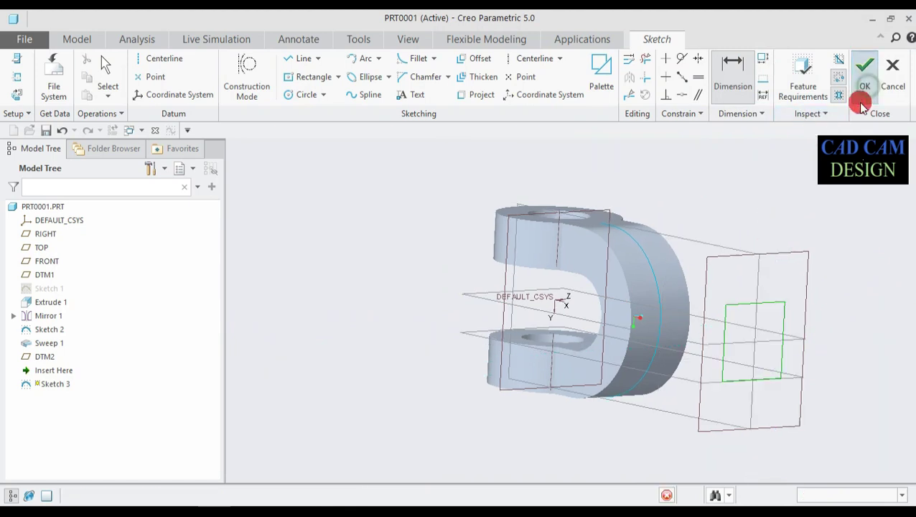
left_click(364, 86)
mouse_move(415, 307)
middle_mouse_down()
mouse_move(465, 300)
mouse_move(446, 331)
middle_mouse_up()
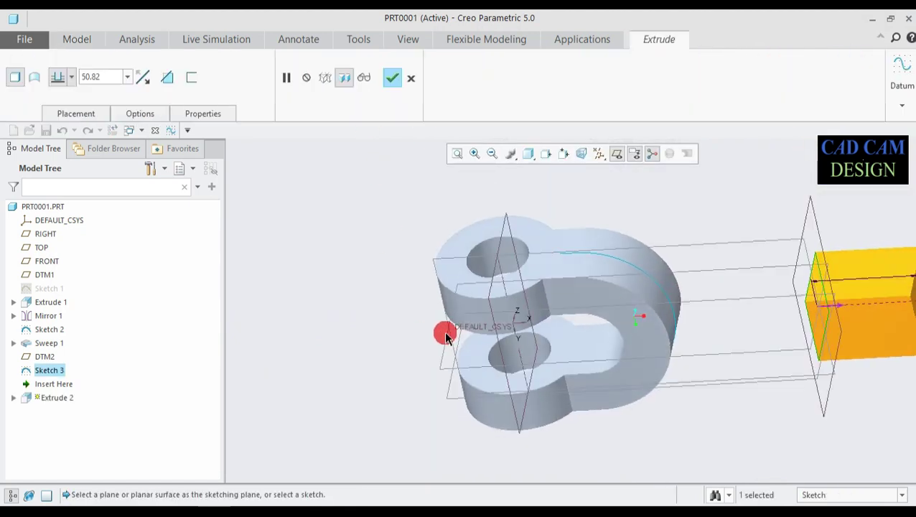
left_click(142, 78)
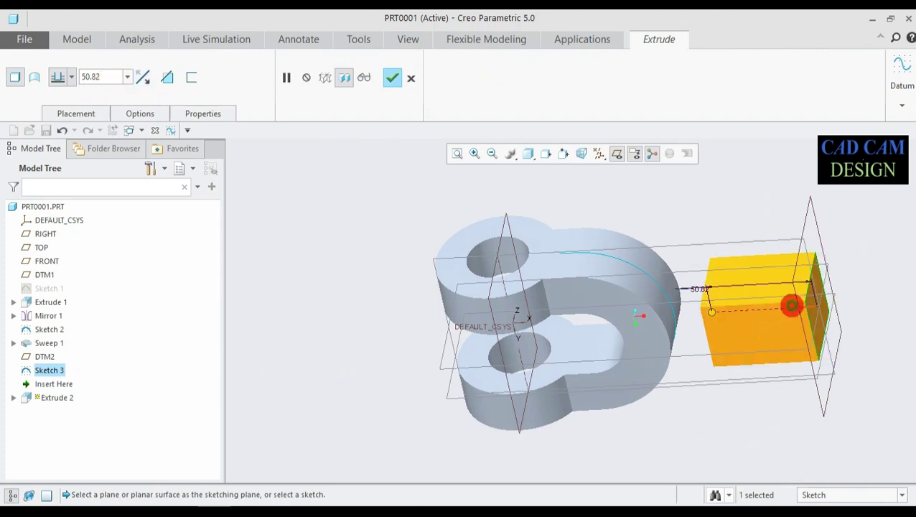
left_click(829, 308)
left_click(837, 306)
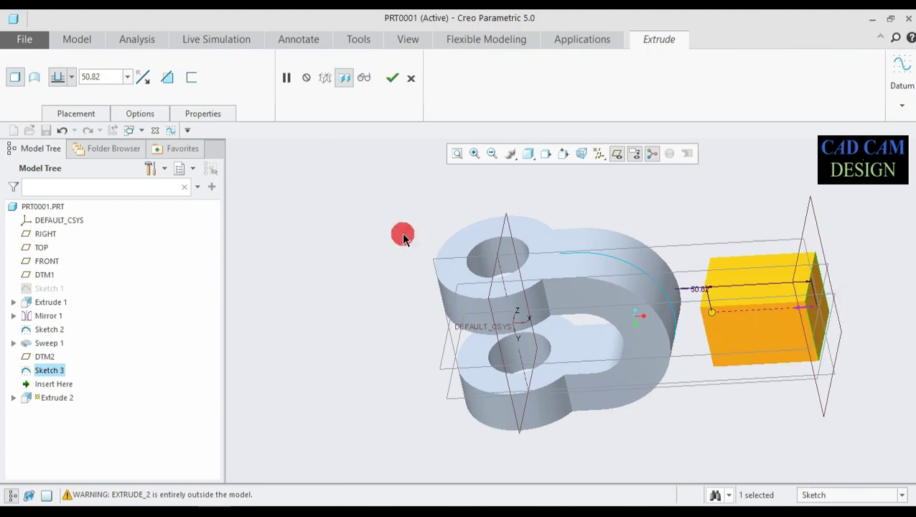
left_click(146, 79)
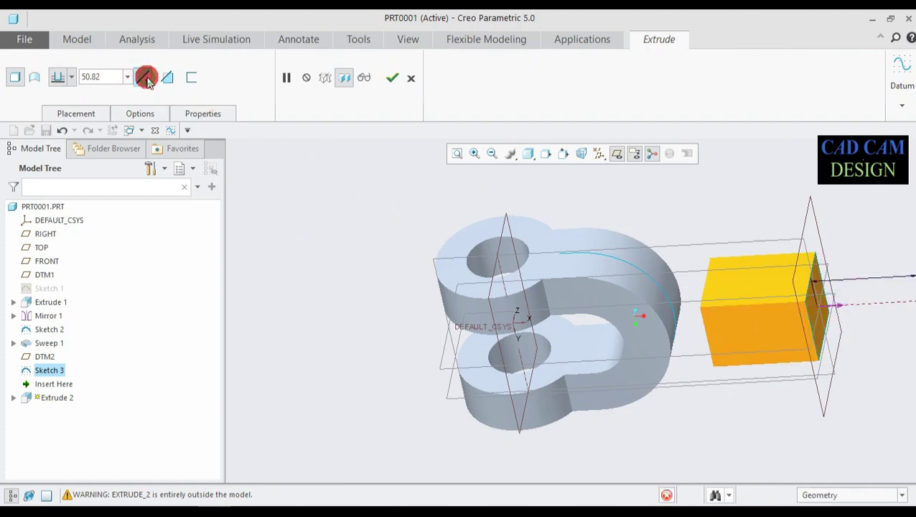
Set the square shank's extrusion depth to To Next so it ends at the fork, and complete the extrusion.
mouse_move(428, 333)
middle_mouse_down()
mouse_move(446, 313)
mouse_move(435, 307)
mouse_move(434, 322)
middle_mouse_up()
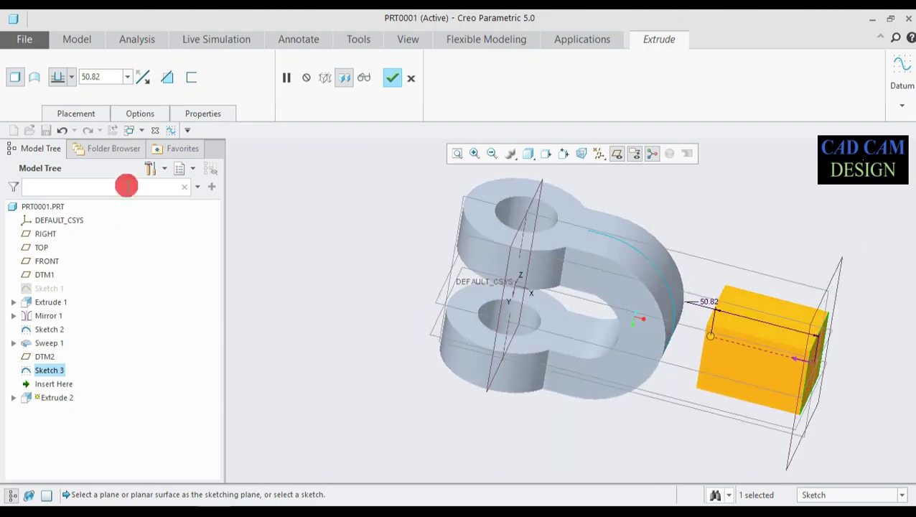
left_click(138, 114)
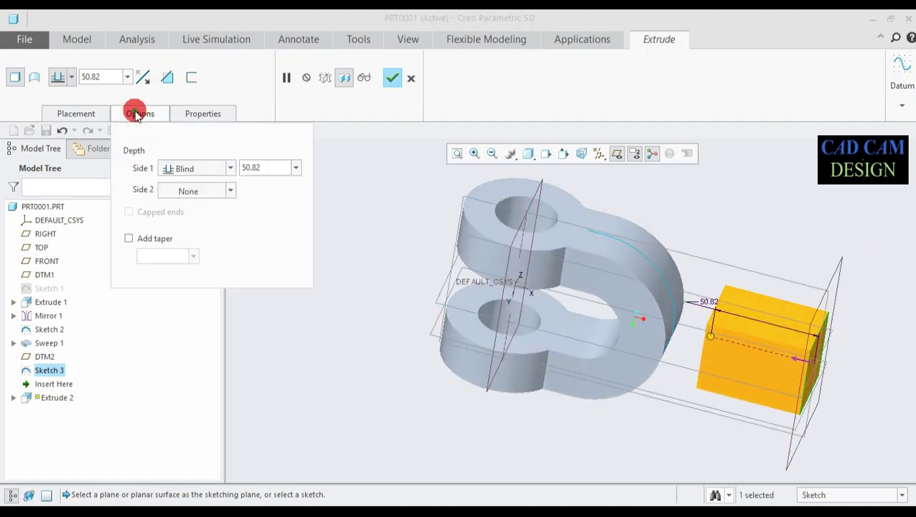
left_click(74, 113)
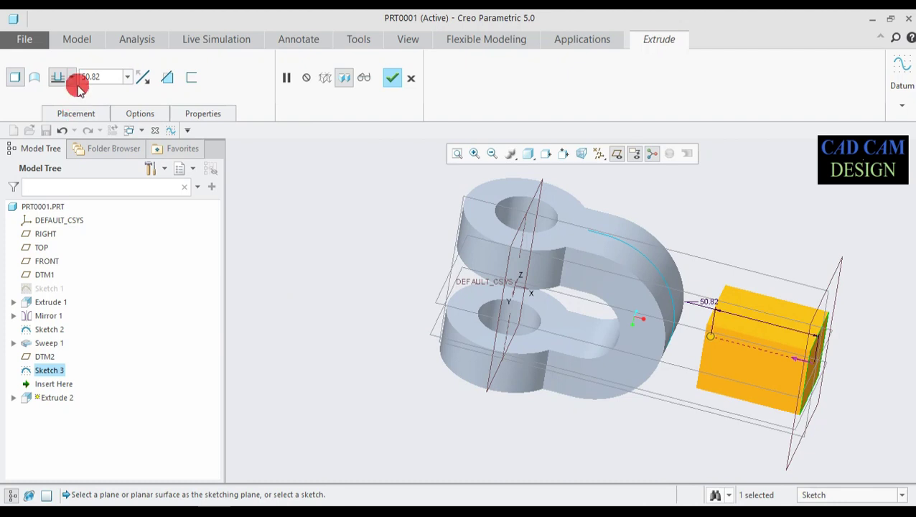
left_click(71, 78)
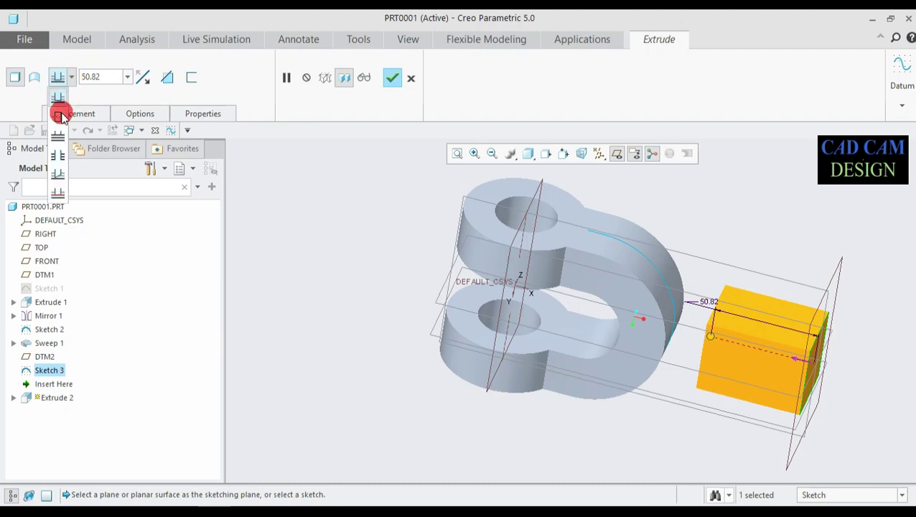
left_click(75, 77)
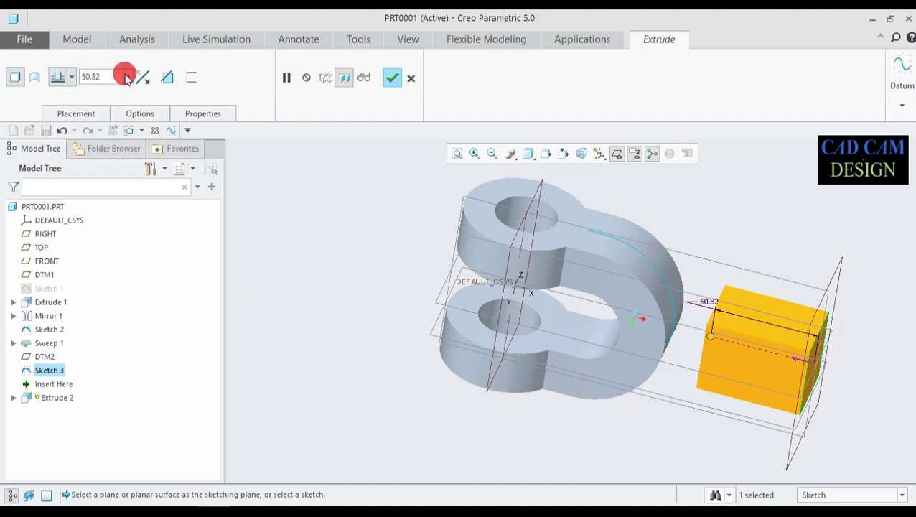
left_click(73, 77)
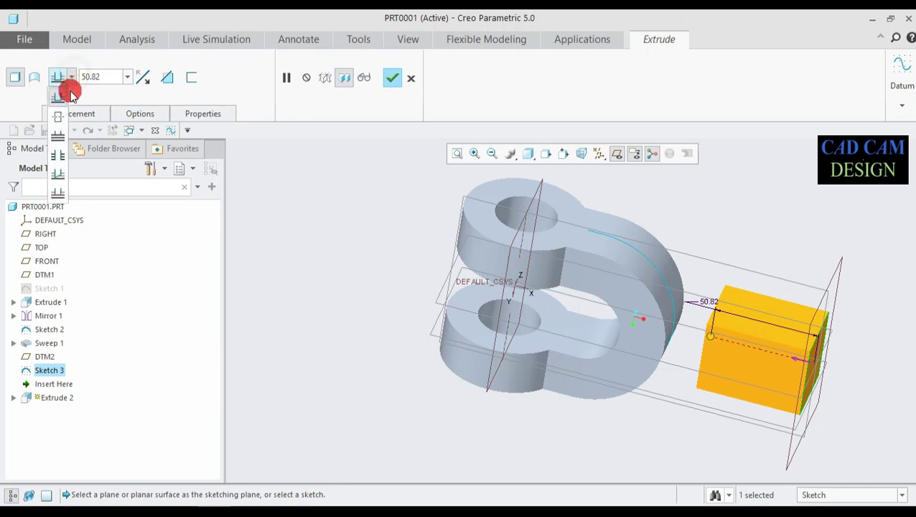
left_click(59, 138)
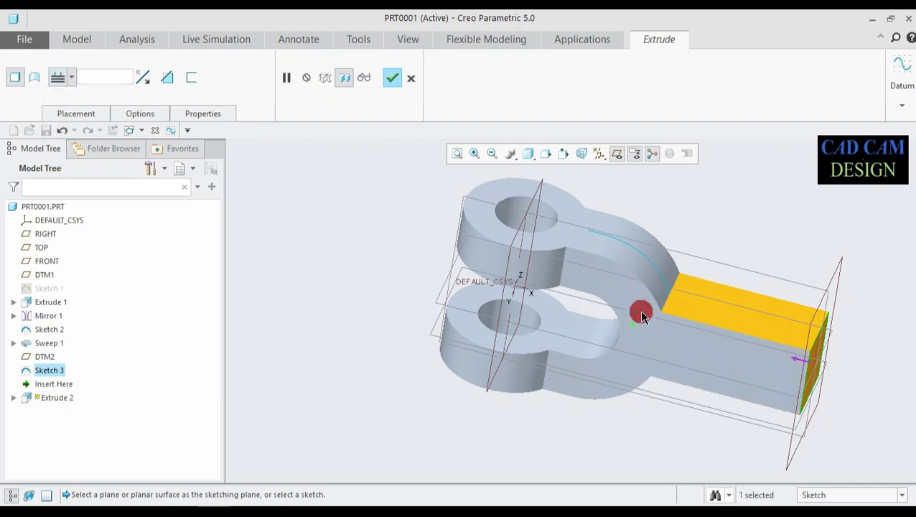
scroll(667, 355, "up", 2)
scroll(668, 354, "down", 5)
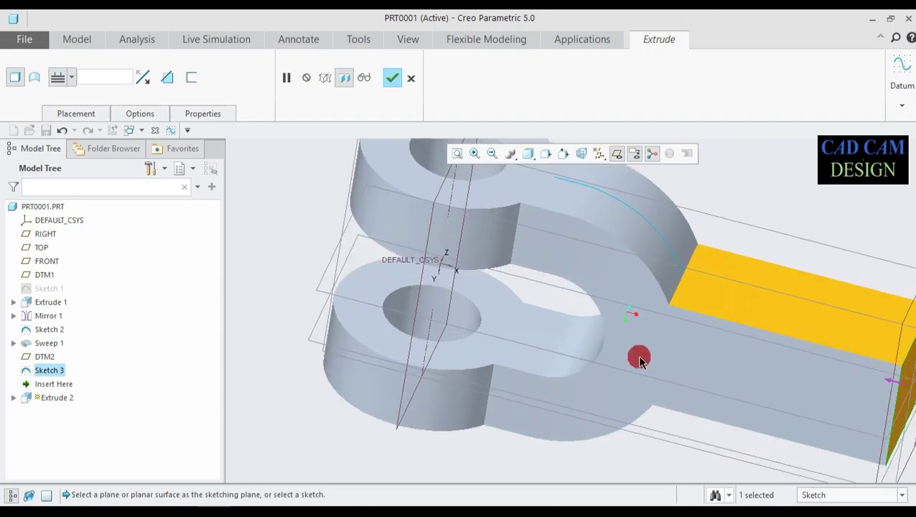
middle_click_drag(682, 334, 650, 315)
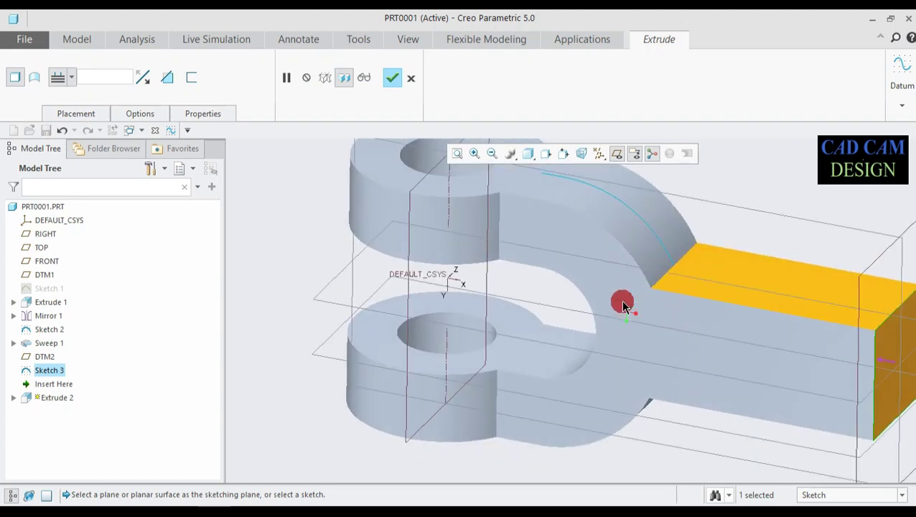
left_click(392, 78)
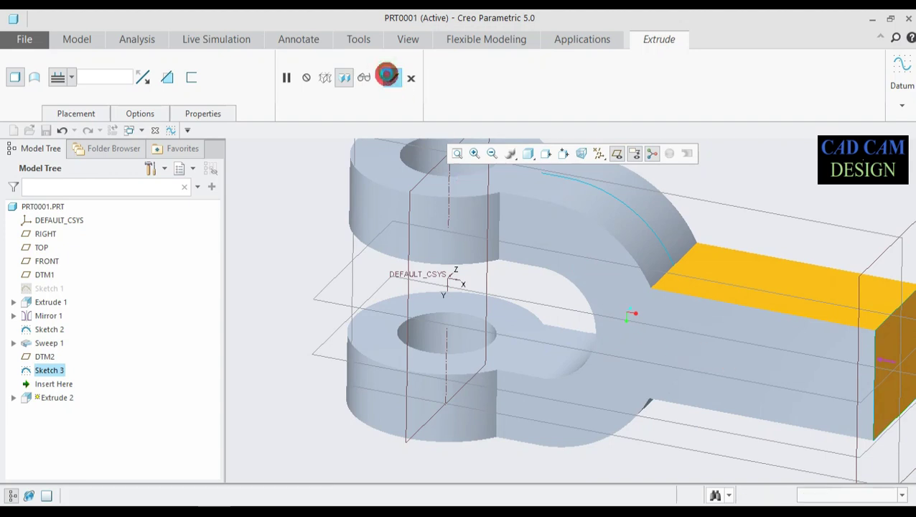
Start a new sketch on the flat side face shared by the fork and shank, viewed square to the sketch plane.
scroll(517, 309, "up", 4)
middle_click_drag(555, 323, 678, 316)
left_click(682, 313)
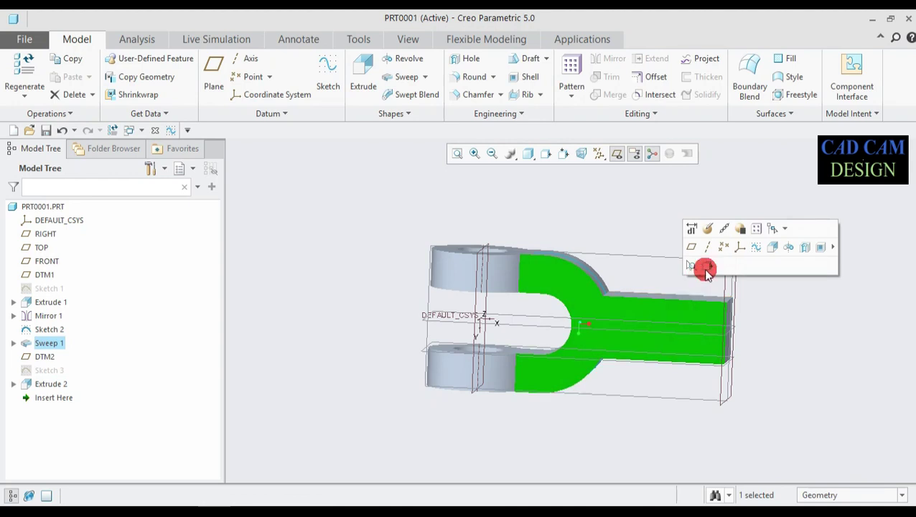
left_click(748, 247)
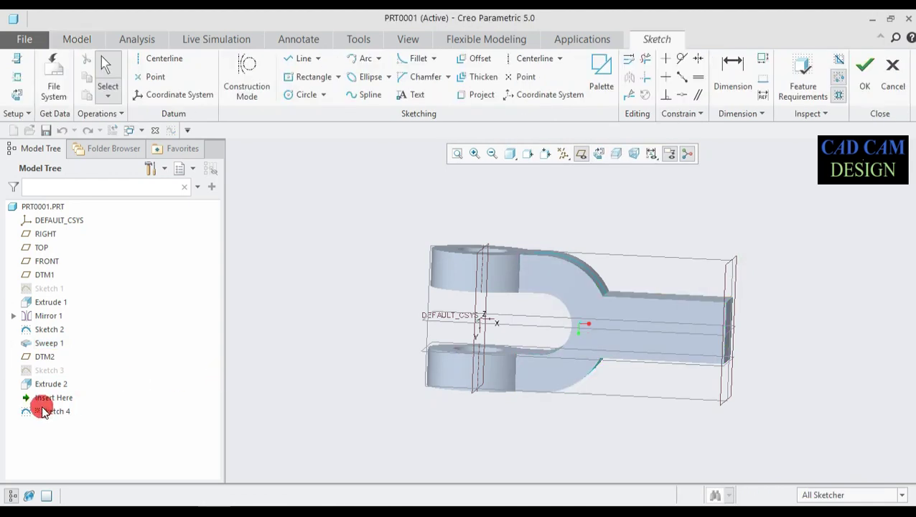
left_click(602, 159)
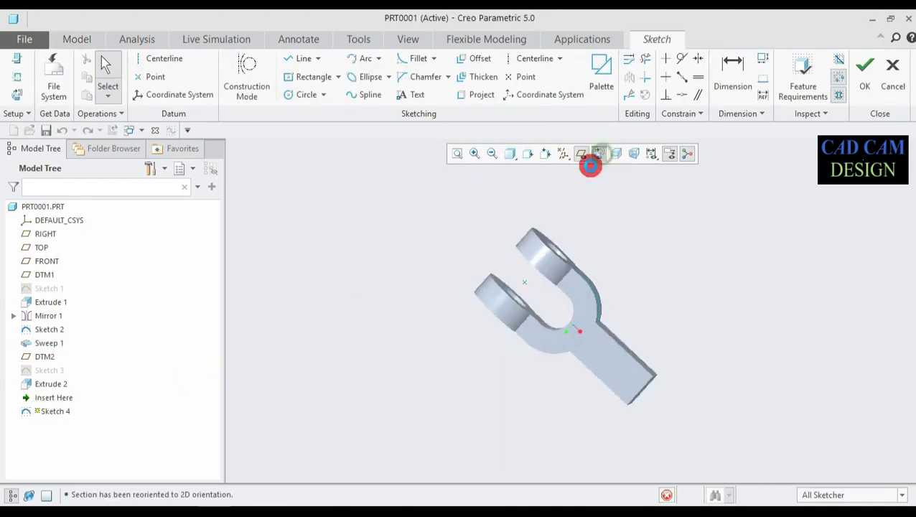
scroll(433, 287, "up", 3)
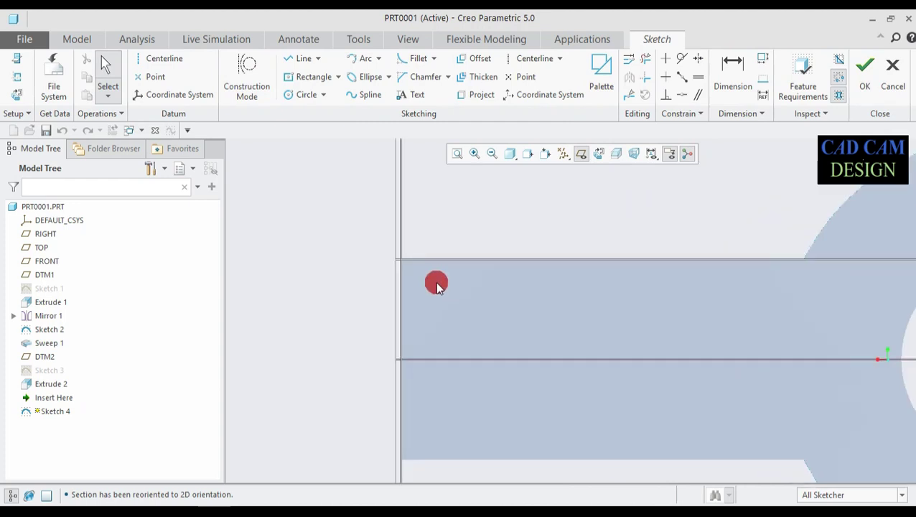
Sketch a horizontal line inward from the shank's end edge and a circle centred on its upper long edge, reaching the line's inner end.
left_click(297, 58)
left_click(402, 288)
left_click(656, 280)
left_click(310, 99)
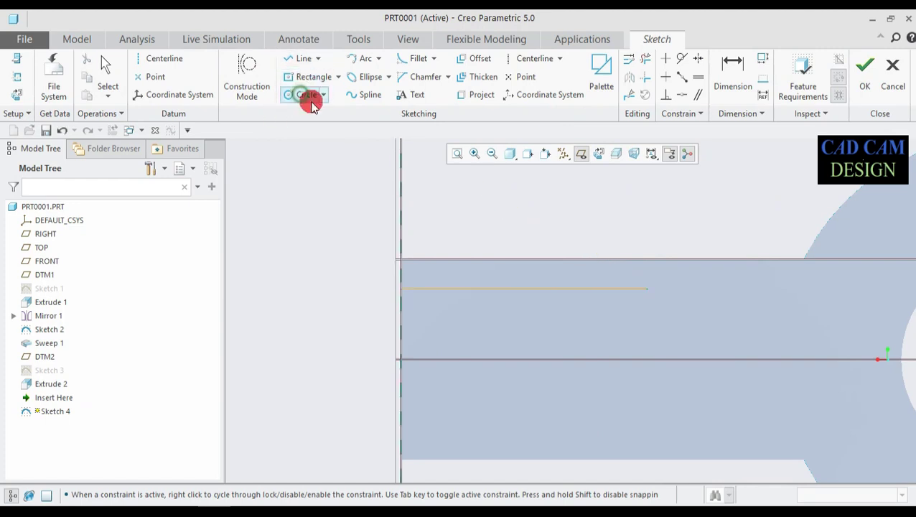
scroll(650, 277, "down", 3)
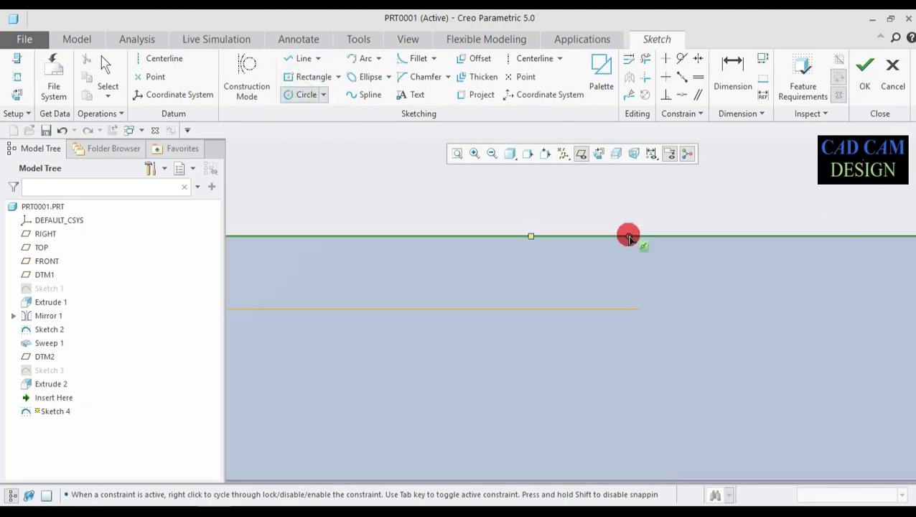
left_click(638, 237)
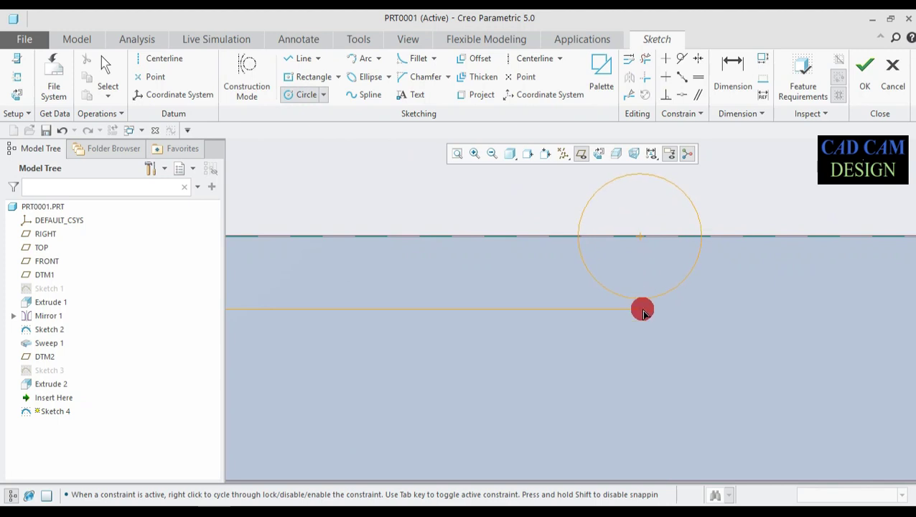
left_click(638, 316)
scroll(642, 257, "up", 3)
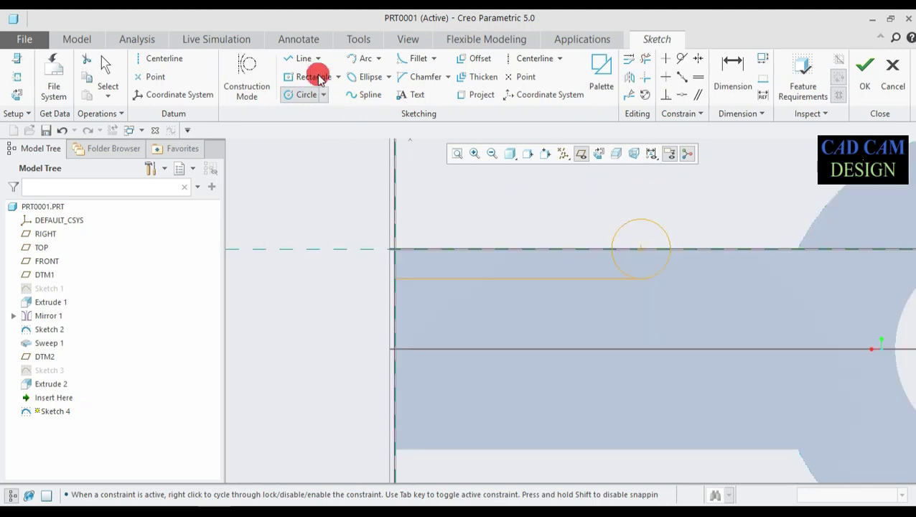
Close the profile with lines along the shank's end edge and upper long edge, out to the circle's far side.
left_click(305, 58)
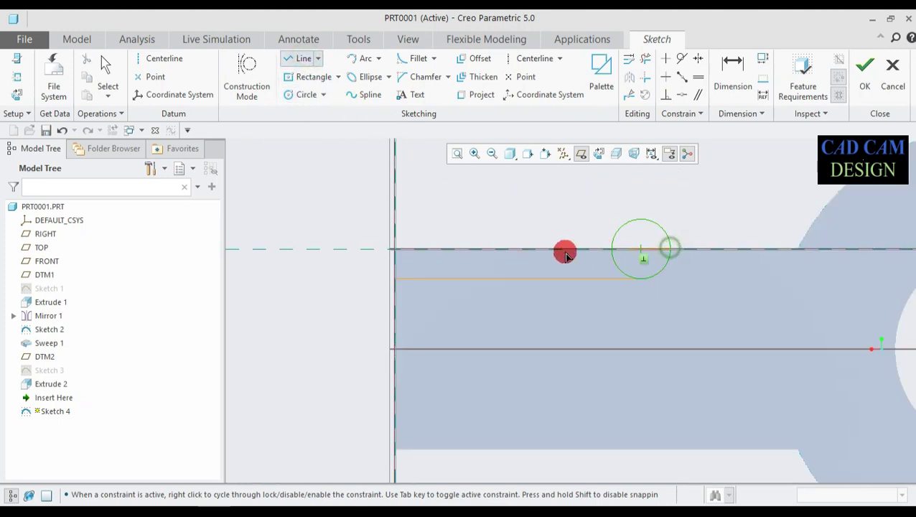
left_click(395, 279)
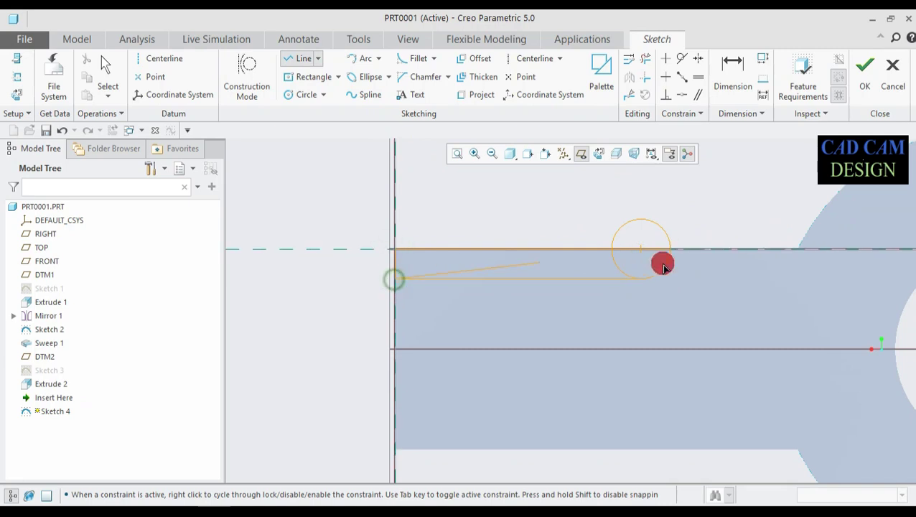
left_click(672, 248)
scroll(672, 249, "up", 2)
middle_click(607, 180)
Trim the circle to a quarter arc of about 5.4 mm radius, leaving a profile about 50 mm long, and finish the sketch.
left_click(642, 58)
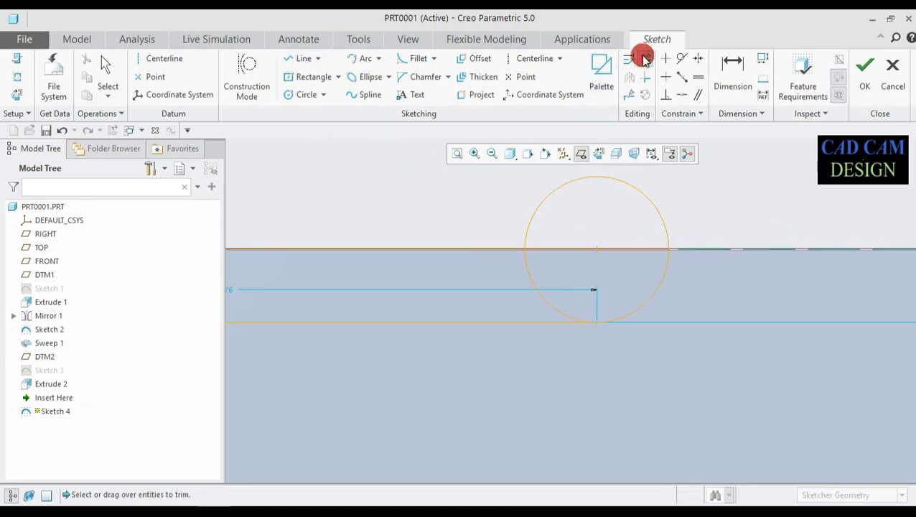
left_click_drag(675, 194, 516, 204)
left_click_drag(544, 268, 520, 286)
scroll(606, 316, "down", 3)
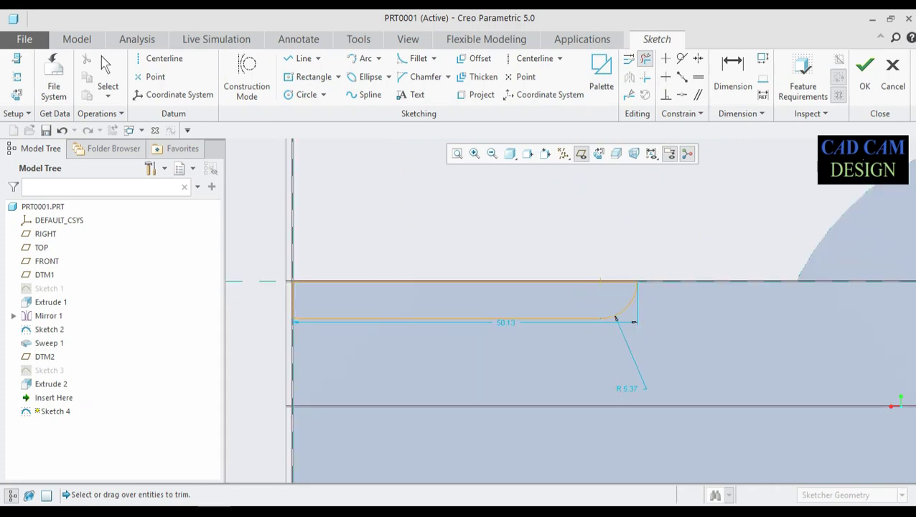
left_click(859, 70)
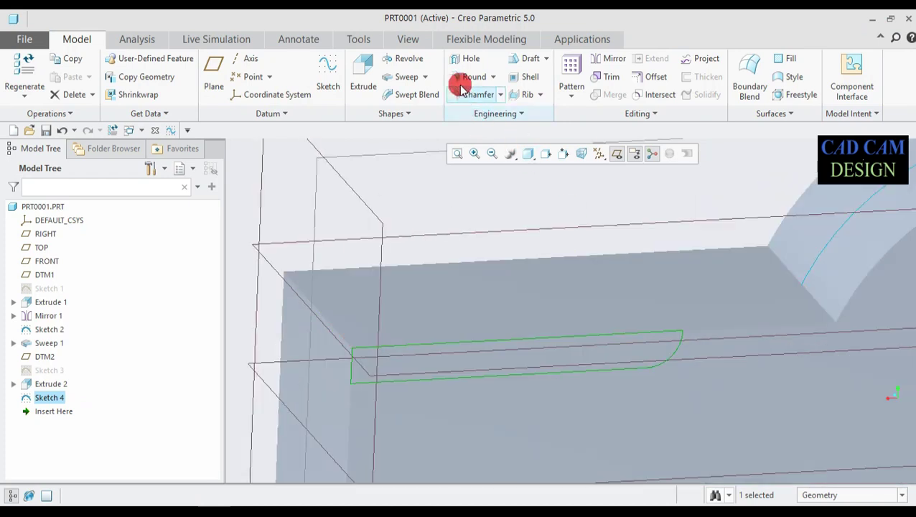
Revolve the profile 360° about its line on the shank's long edge, removing material from the corner.
left_click(411, 61)
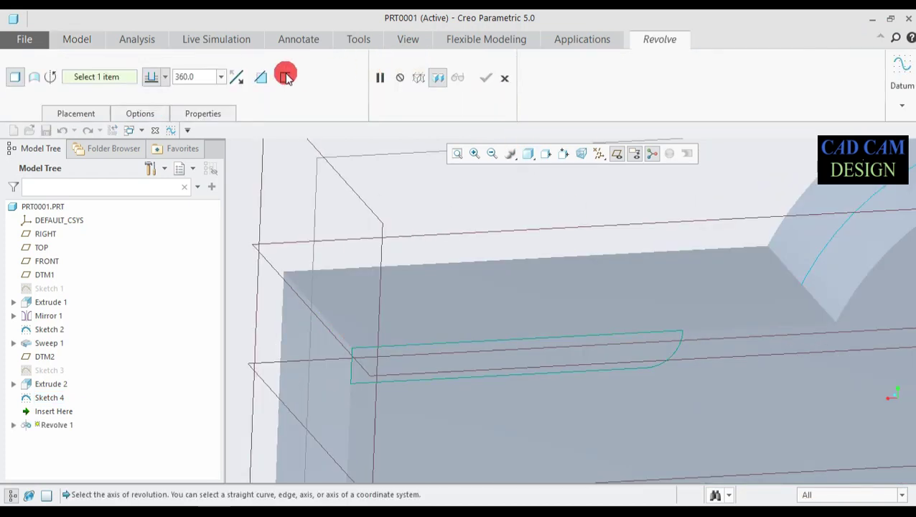
left_click(330, 346)
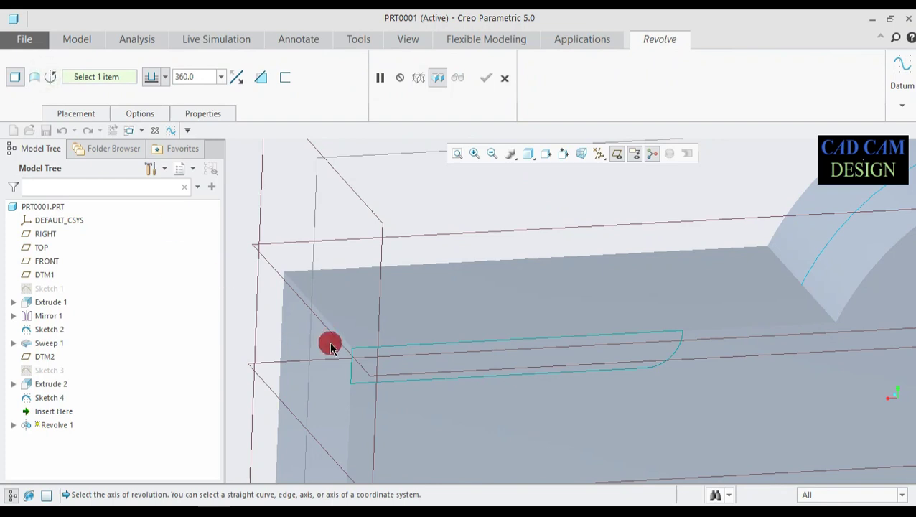
left_click(422, 349)
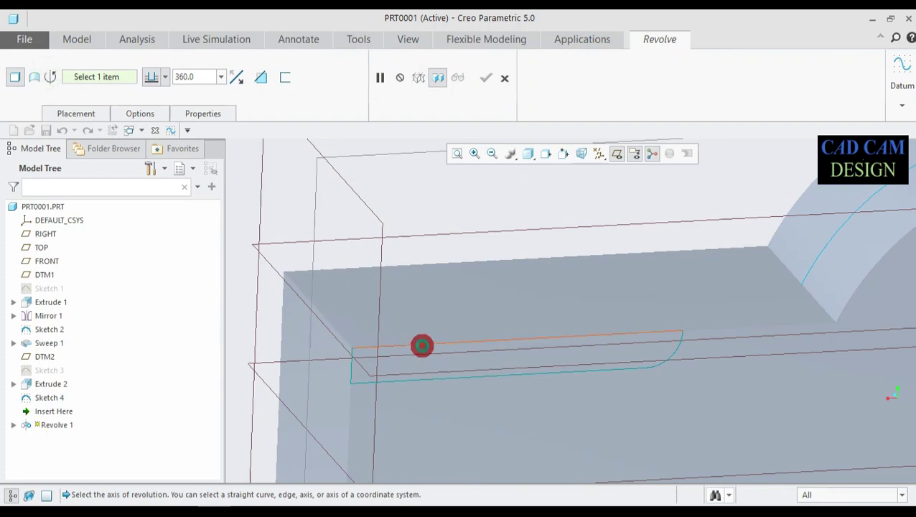
middle_click_drag(574, 359, 738, 305)
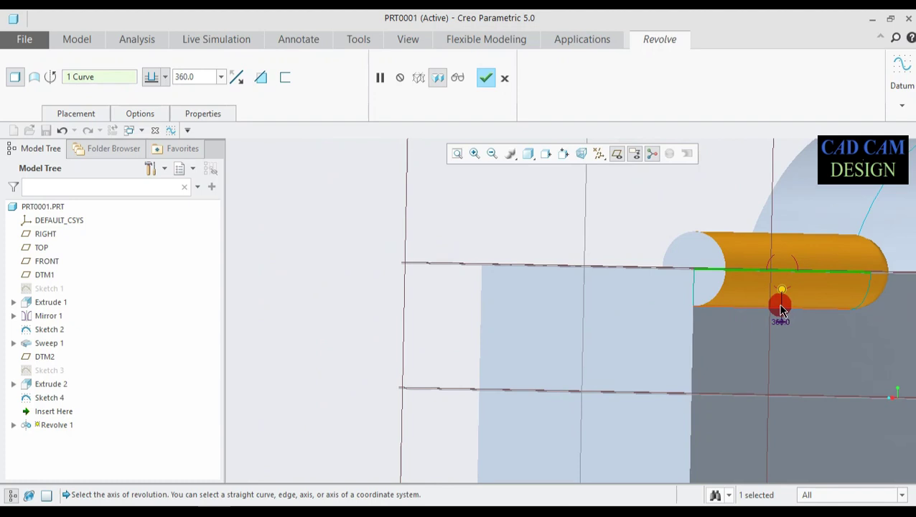
left_click(261, 79)
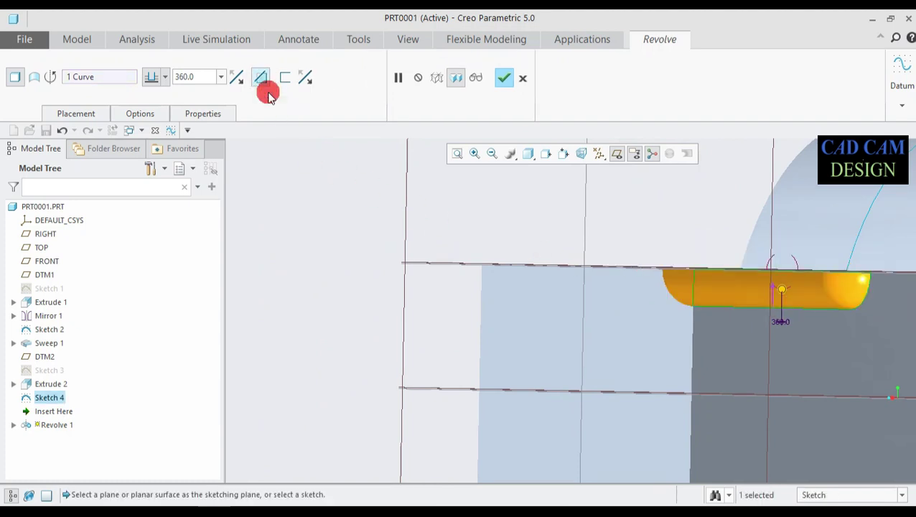
middle_click_drag(796, 294, 791, 329)
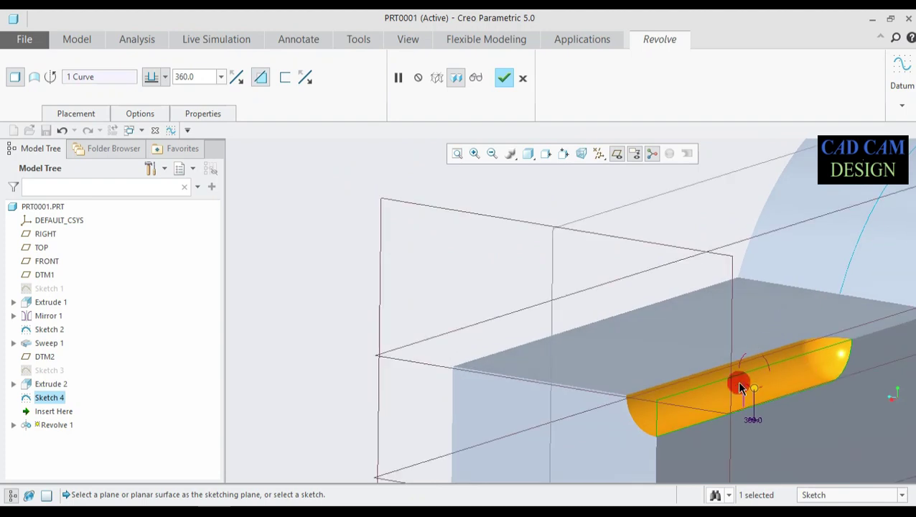
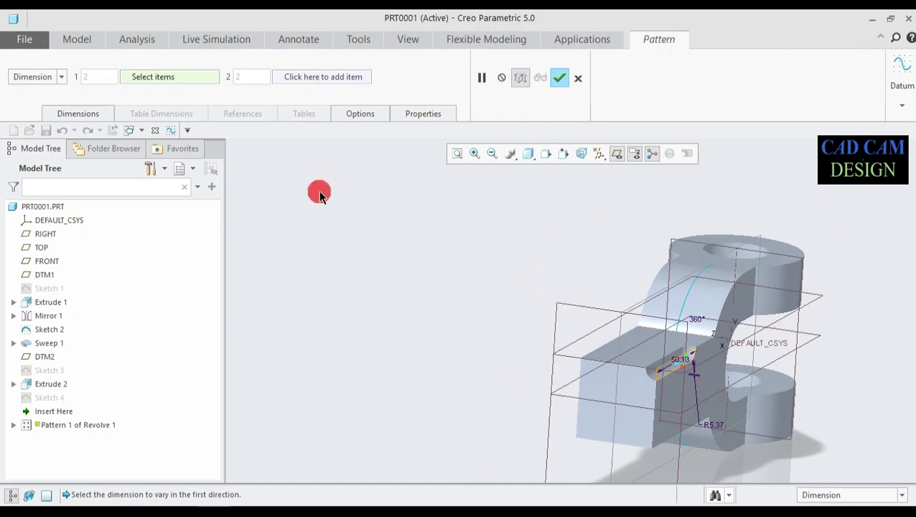
left_click(61, 77)
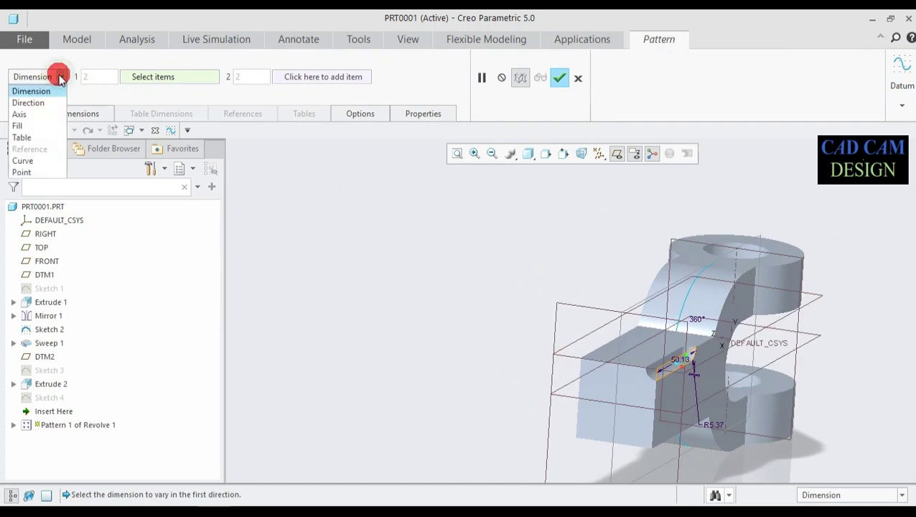
left_click(30, 114)
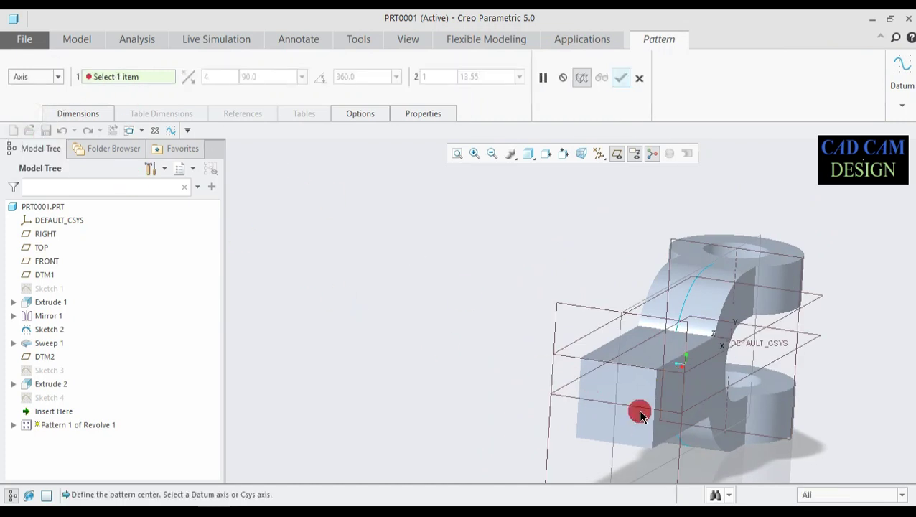
middle_click_drag(682, 410, 657, 410)
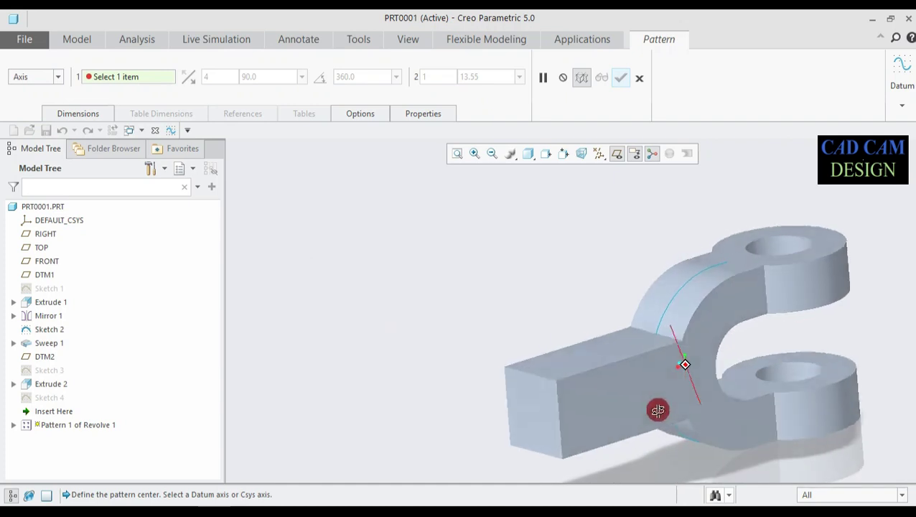
left_click(598, 155)
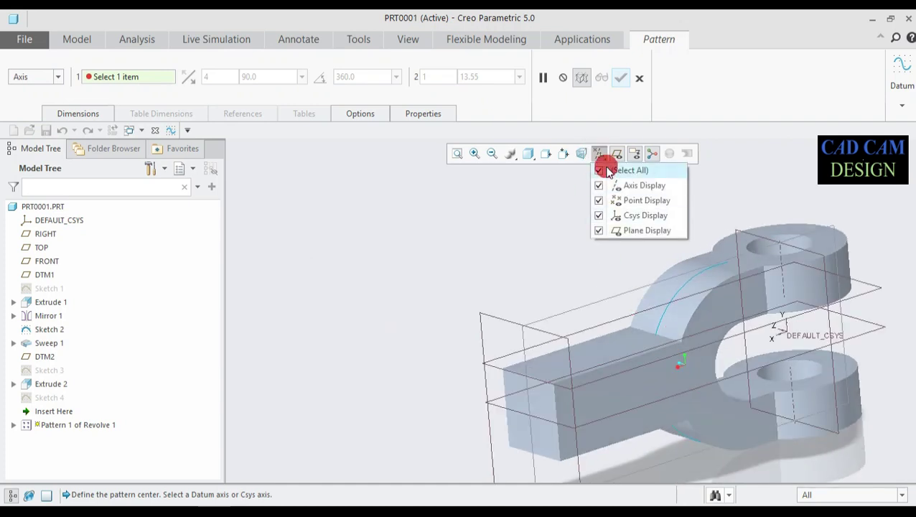
left_click(509, 213)
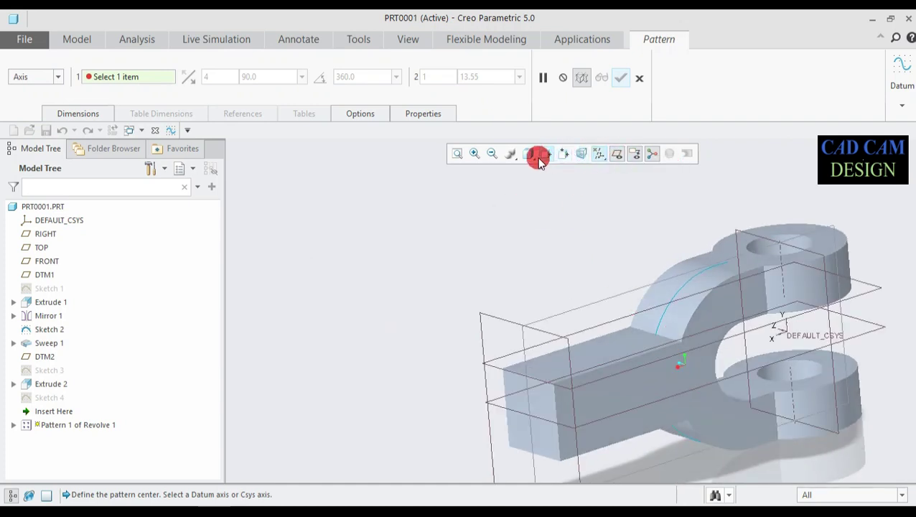
left_click(773, 332)
middle_click_drag(629, 401, 598, 201)
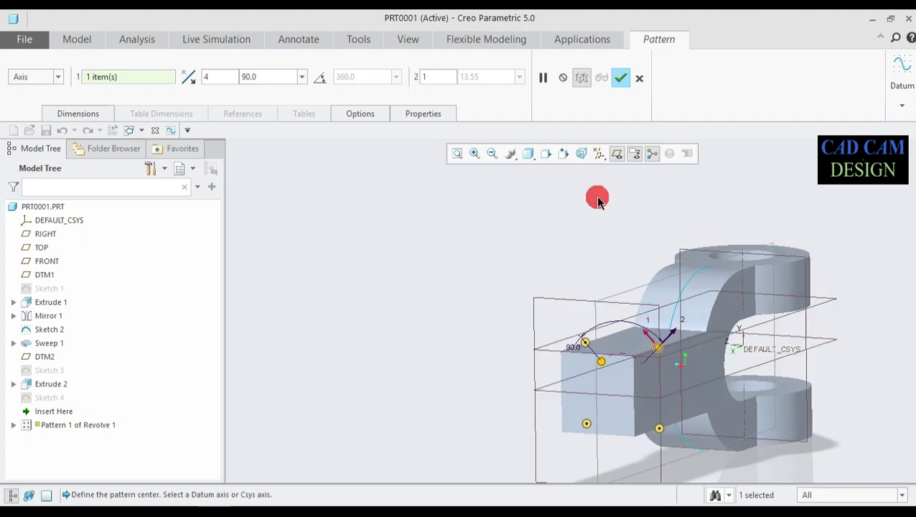
left_click(639, 78)
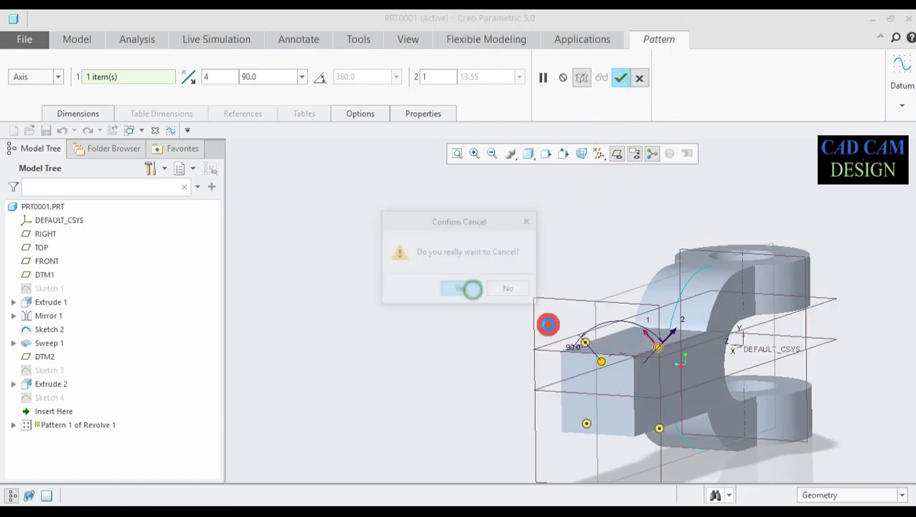
left_click(471, 289)
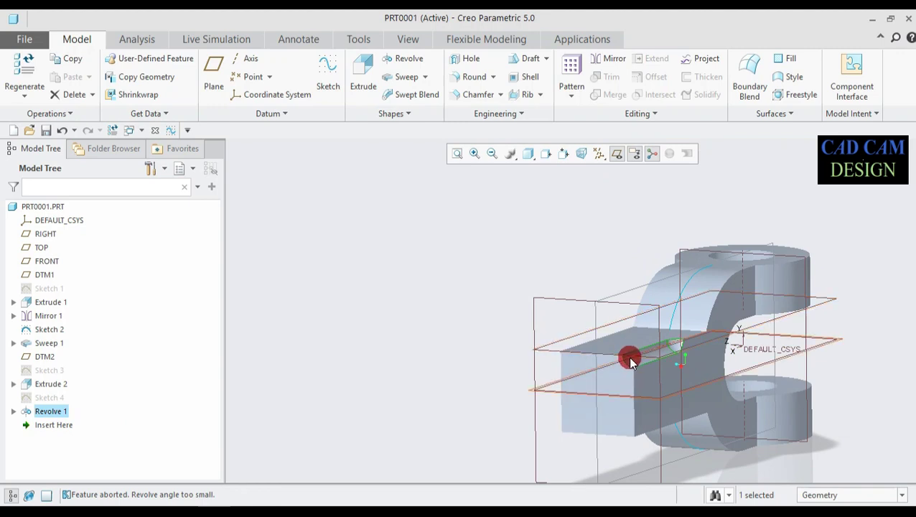
Pattern the revolved corner cut about the X axis of the default coordinate system, with 4 members spaced 90° apart.
middle_click_drag(668, 352, 572, 398)
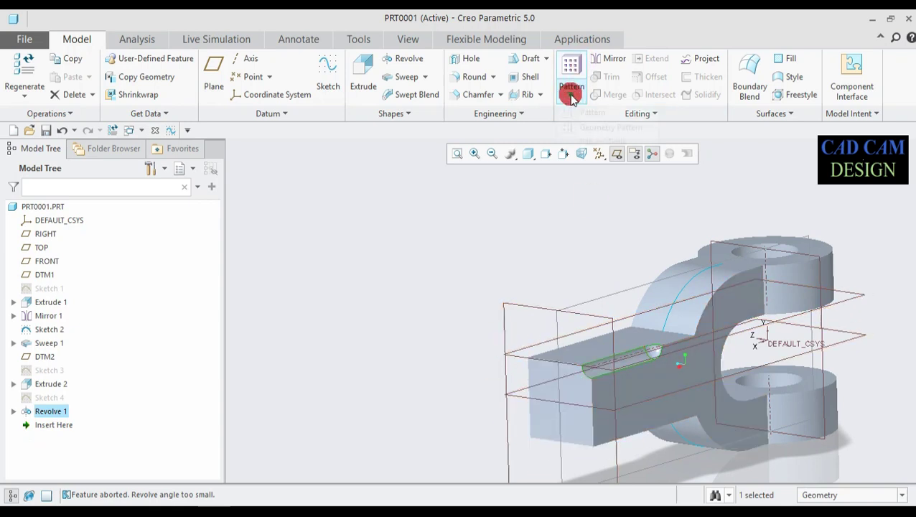
left_click(569, 112)
scroll(649, 373, "down", 1)
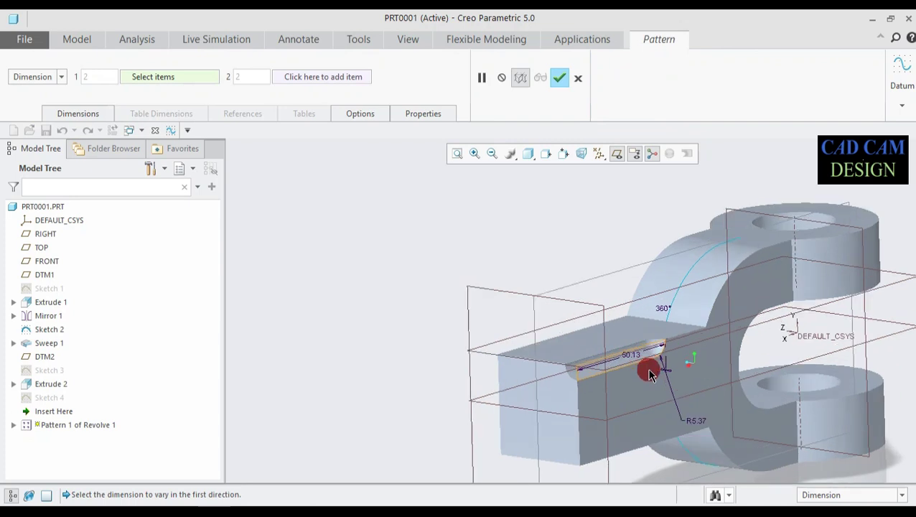
scroll(650, 374, "up", 1)
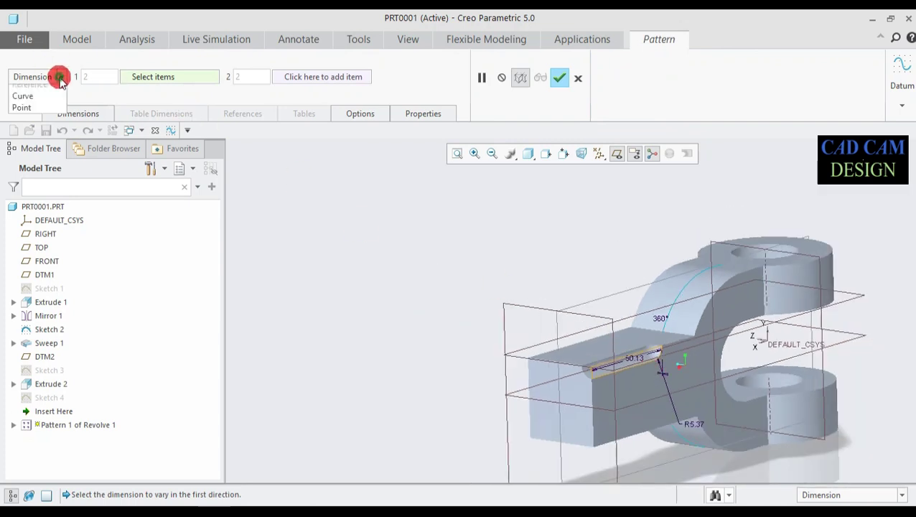
left_click(38, 114)
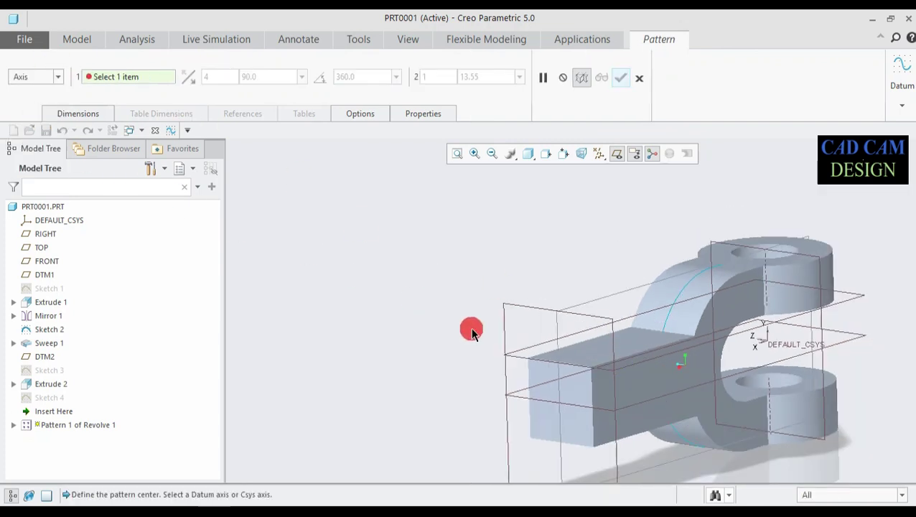
left_click(761, 347)
scroll(765, 345, "down", 3)
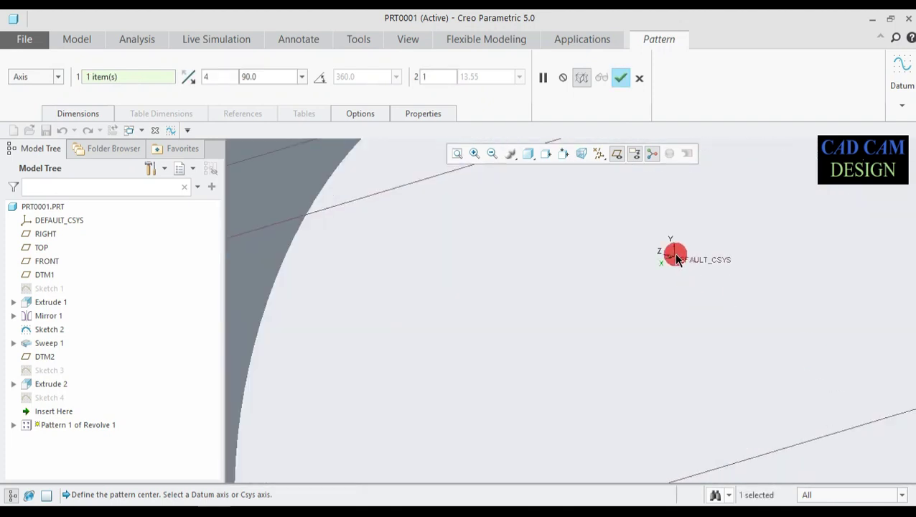
scroll(659, 264, "up", 5)
middle_click_drag(628, 267, 610, 272)
scroll(617, 282, "down", 3)
scroll(593, 265, "down", 3)
scroll(556, 251, "up", 3)
middle_click_drag(557, 252, 531, 228)
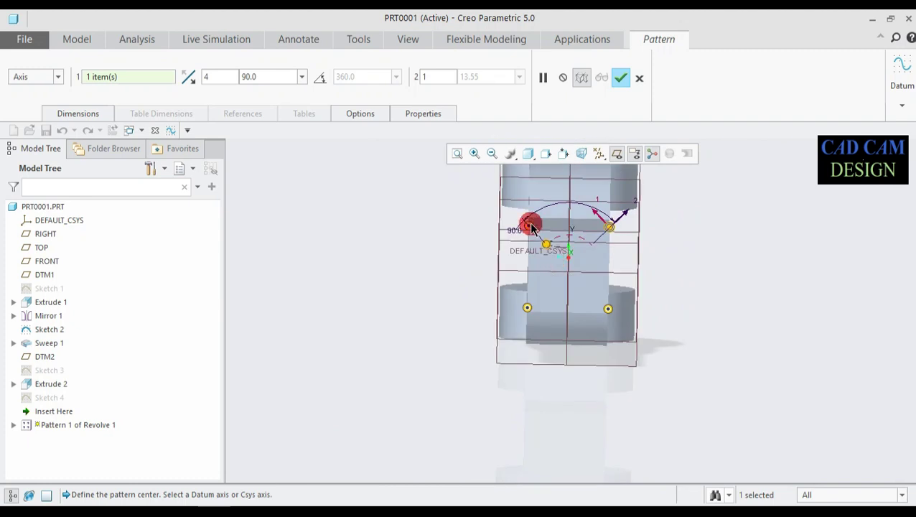
left_click(619, 79)
On the shank's end face, sketch a circle about 24.6 mm in diameter centred on the reference intersection.
middle_click_drag(591, 264, 617, 360)
left_click(635, 336)
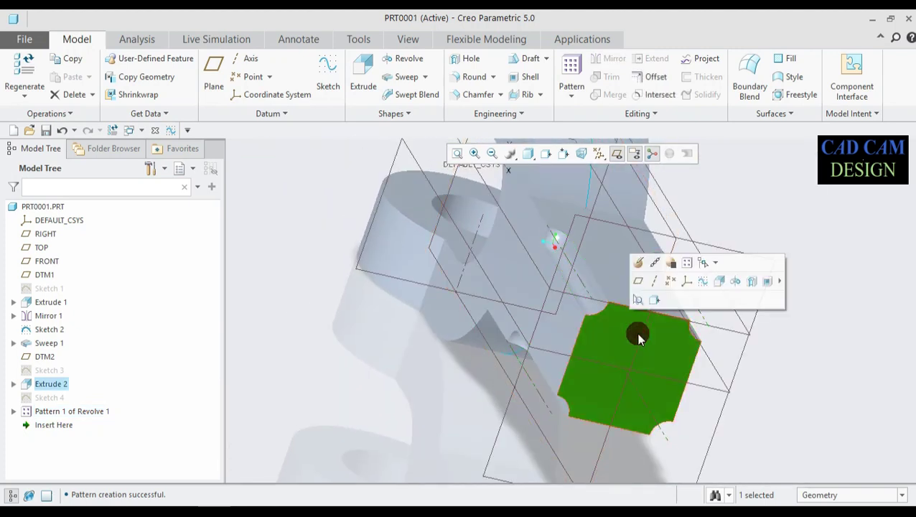
left_click(689, 302)
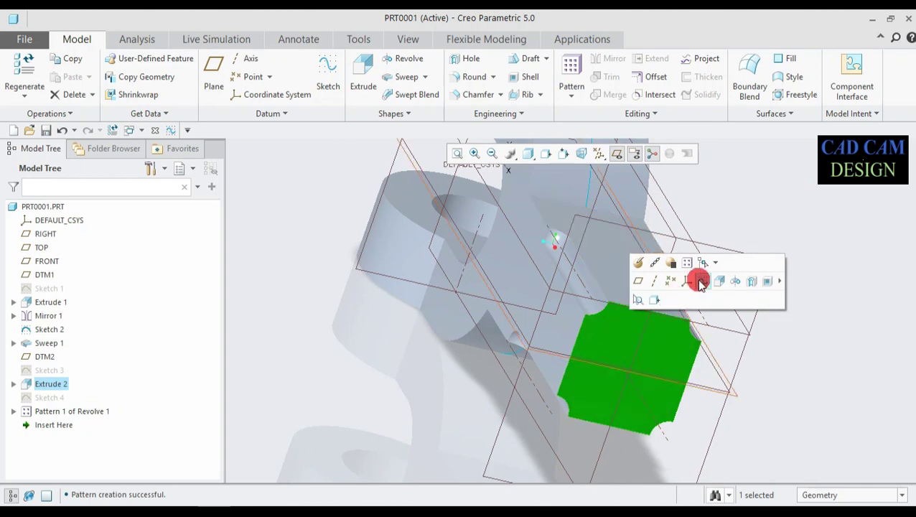
left_click(700, 281)
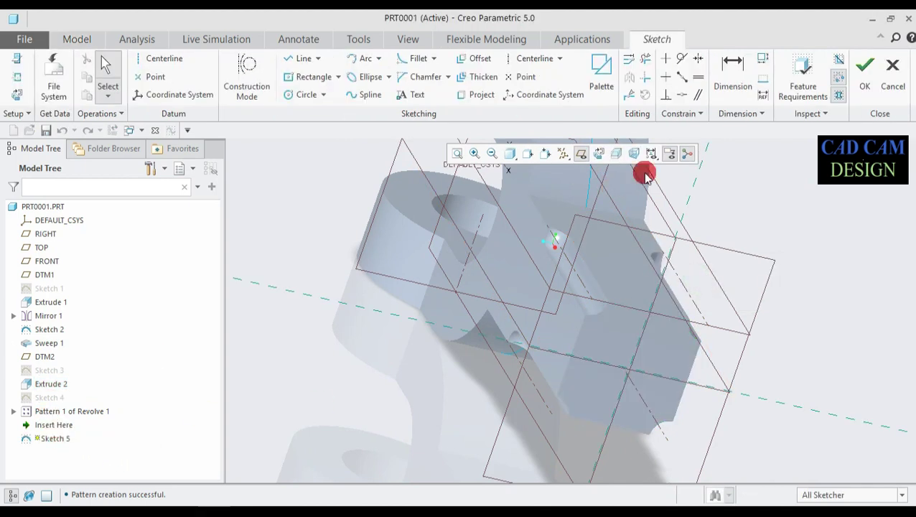
left_click(599, 153)
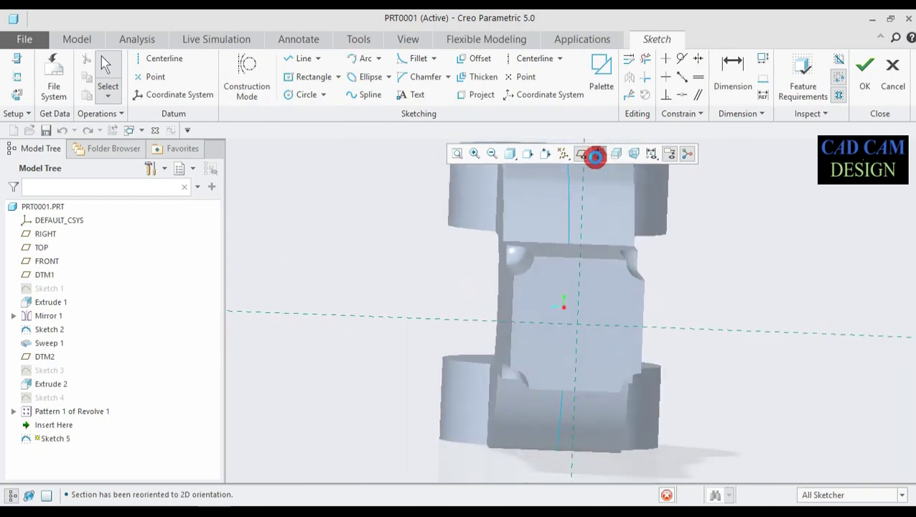
left_click(305, 97)
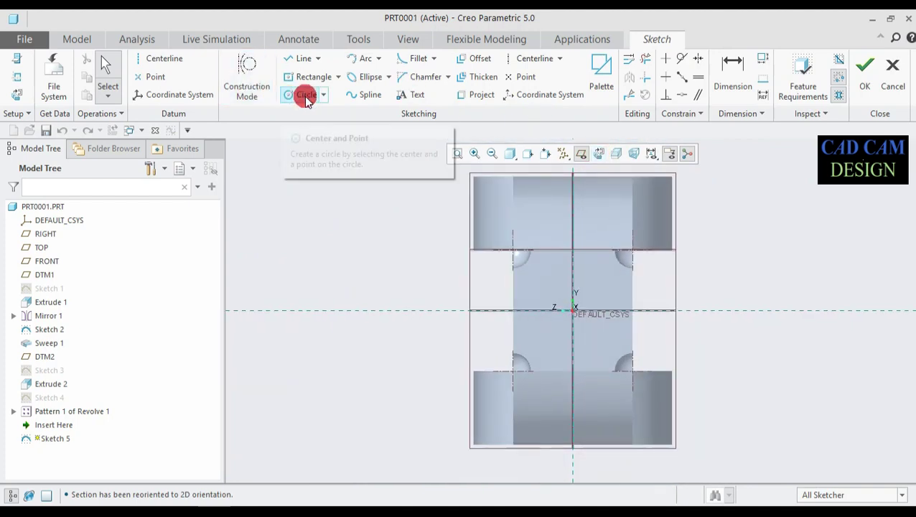
left_click(579, 316)
left_click(569, 350)
middle_click(643, 310)
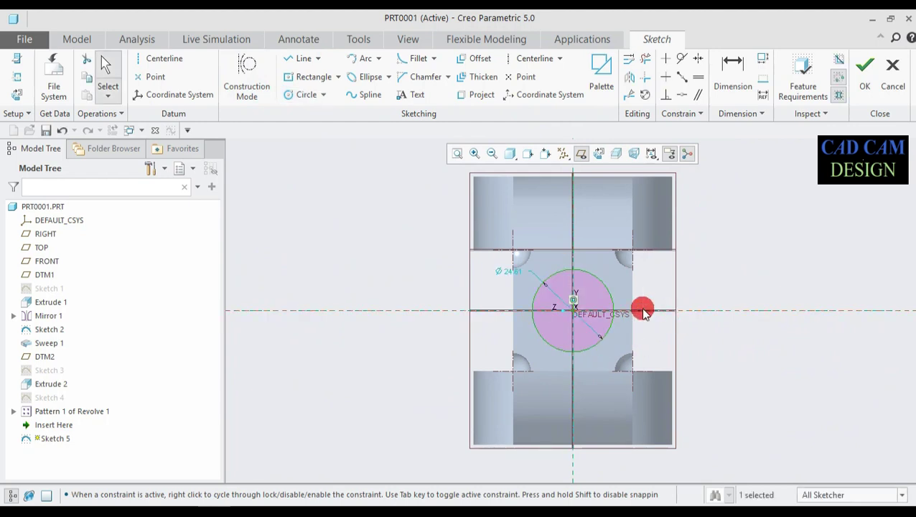
Set the circle's diameter to 30 mm and finish the sketch.
double_click(506, 273)
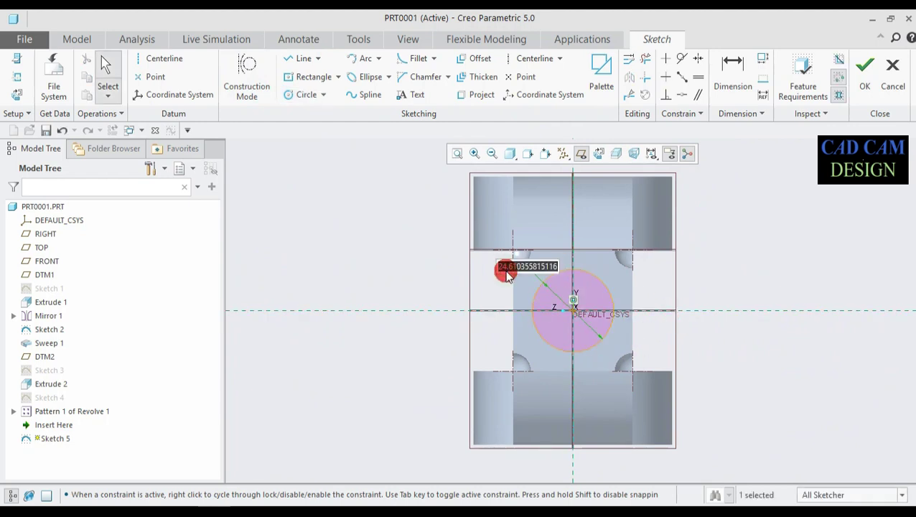
type("30")
key("Return")
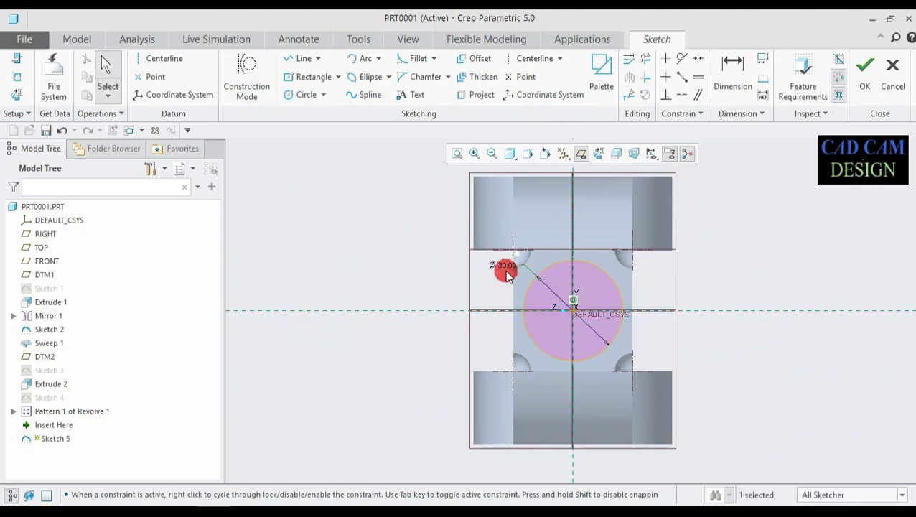
left_click(865, 70)
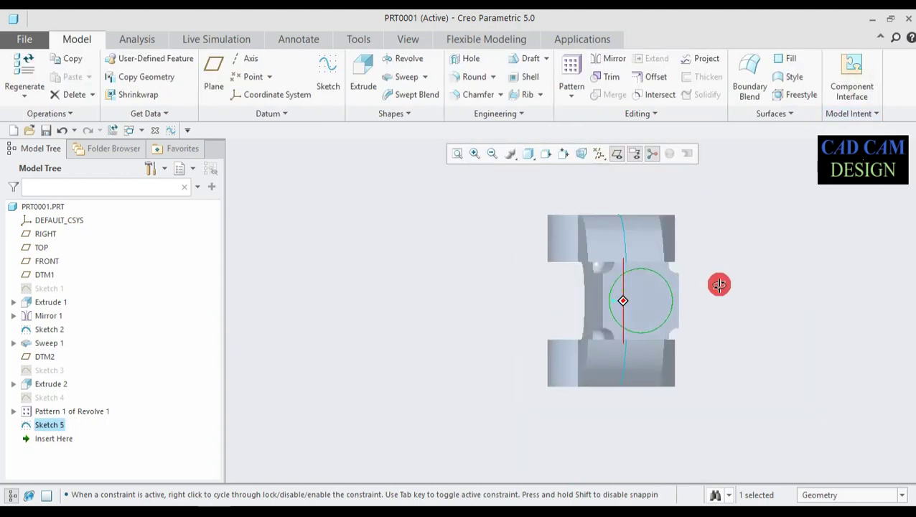
Extrude the circle 30 mm outward from the shank's end face as a solid cylinder.
left_click(359, 66)
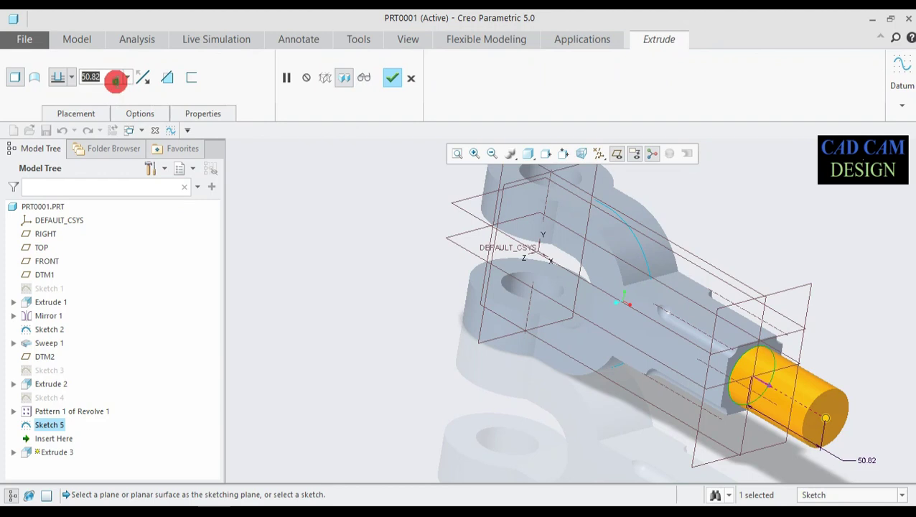
type("30")
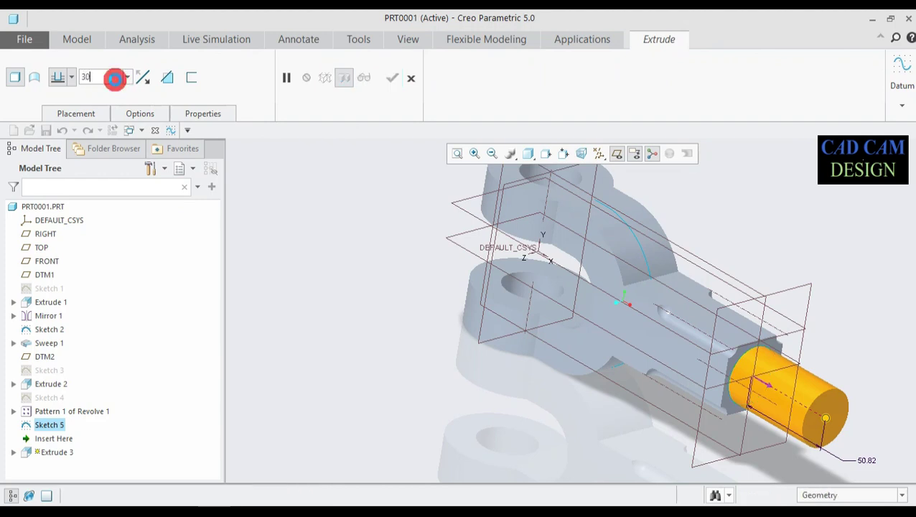
key("Return")
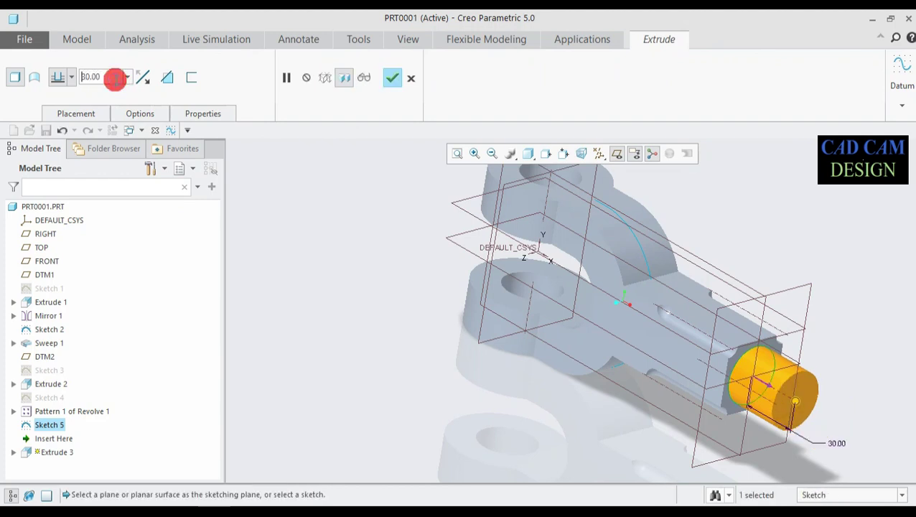
left_click(400, 83)
Hide the datum planes and the spin centre in the model view.
scroll(388, 249, "down", 3)
middle_click_drag(388, 249, 400, 264)
scroll(400, 264, "up", 5)
scroll(413, 260, "down", 4)
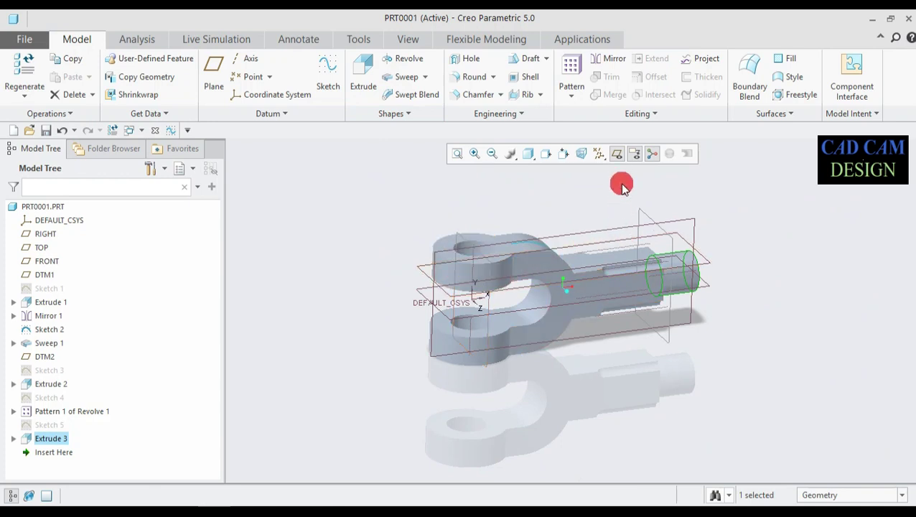
left_click(619, 153)
left_click(653, 154)
Start a round on the circular edge where the cylinder meets the shank's end face, with a 1 mm radius.
middle_click_drag(559, 287, 527, 291)
scroll(434, 307, "down", 3)
scroll(425, 319, "up", 4)
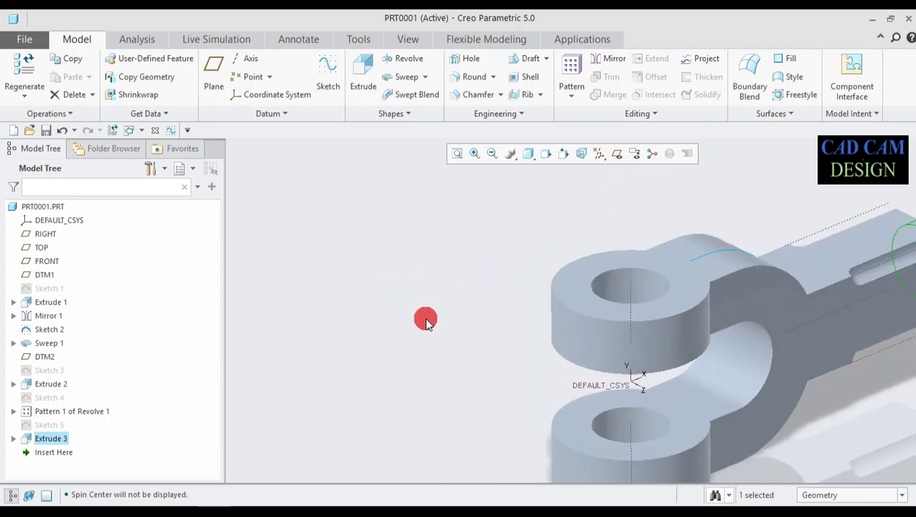
scroll(430, 318, "down", 4)
middle_click_drag(429, 319, 444, 343, "ctrl")
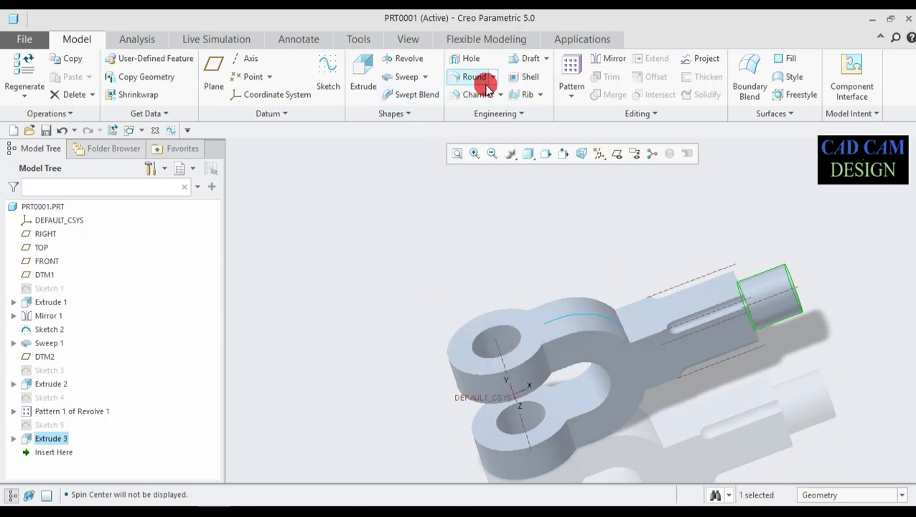
middle_click_drag(556, 233, 509, 223, "ctrl")
scroll(558, 384, "up", 5)
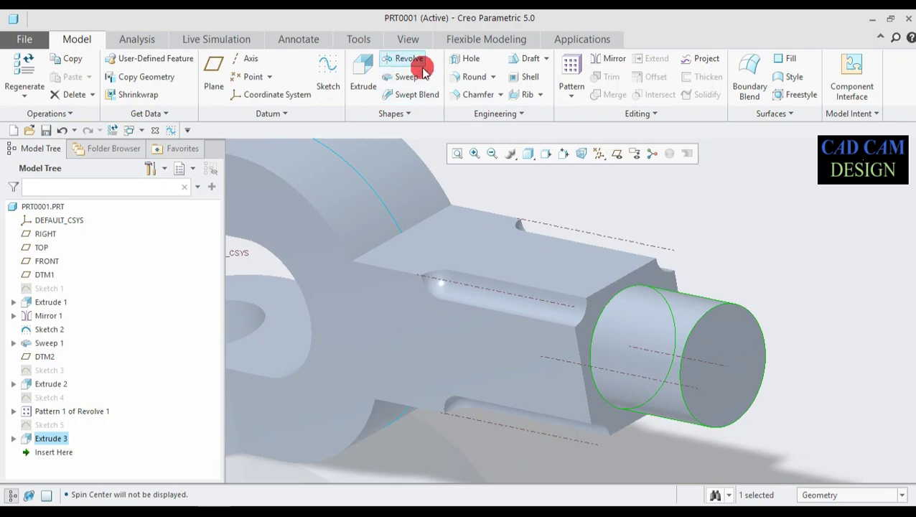
left_click(469, 76)
left_click(592, 336)
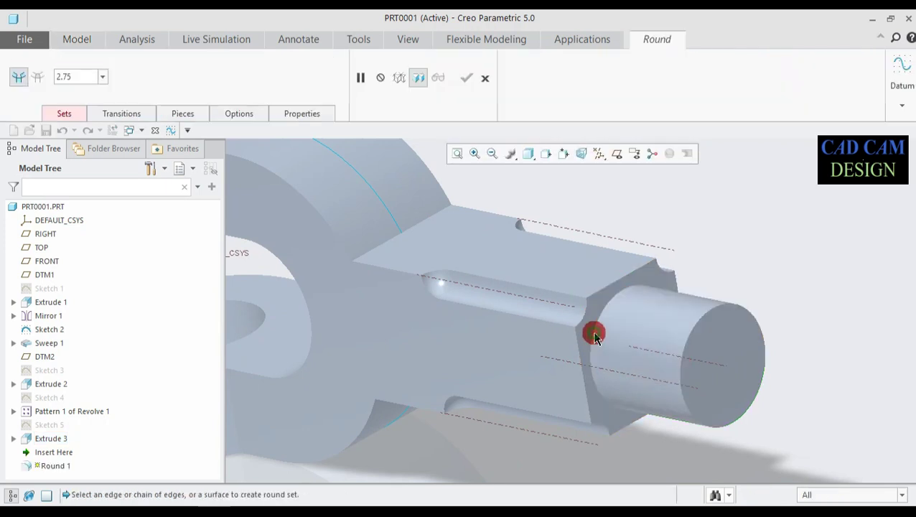
left_click(595, 329)
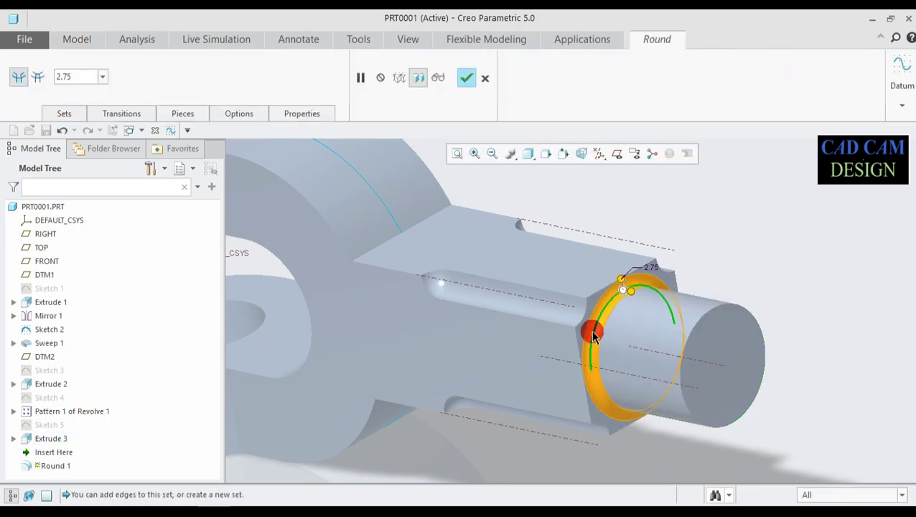
left_click(457, 357)
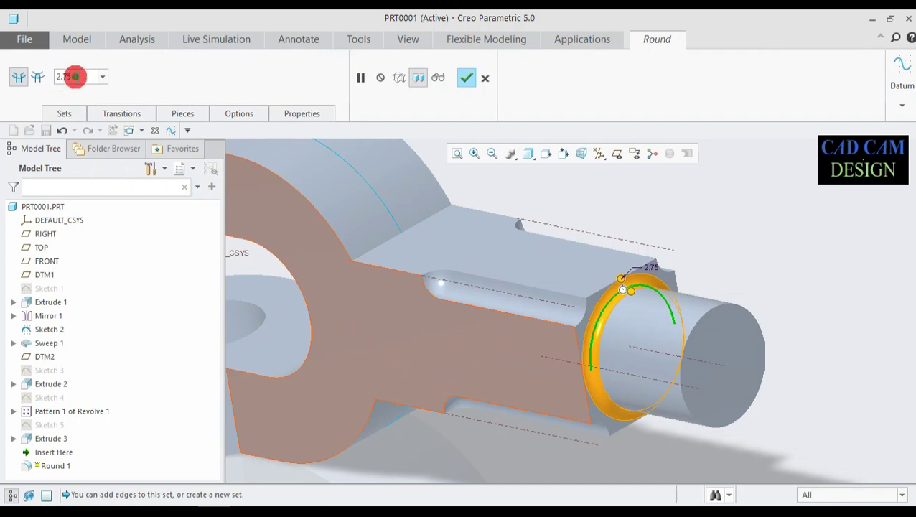
type("1")
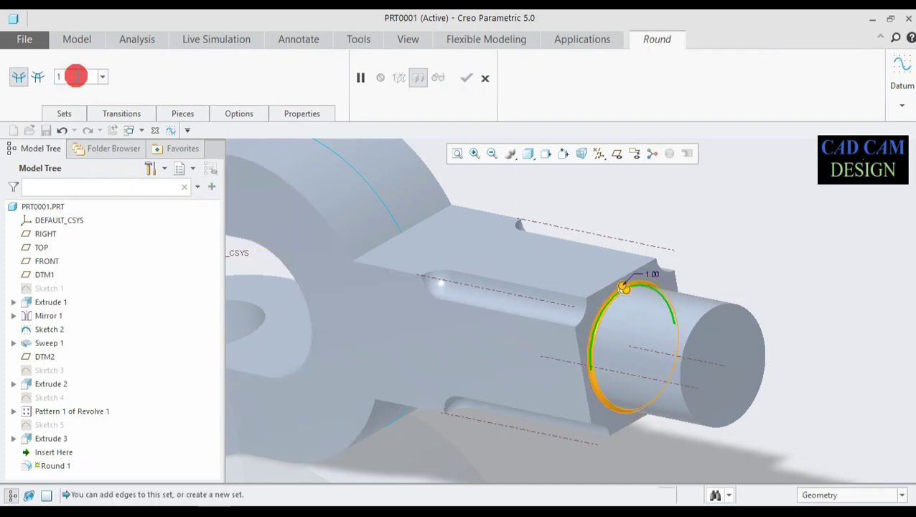
Add the edges where the square shank meets the fork to the 1 mm round and complete it.
left_click(396, 235)
middle_click_drag(395, 236, 455, 122)
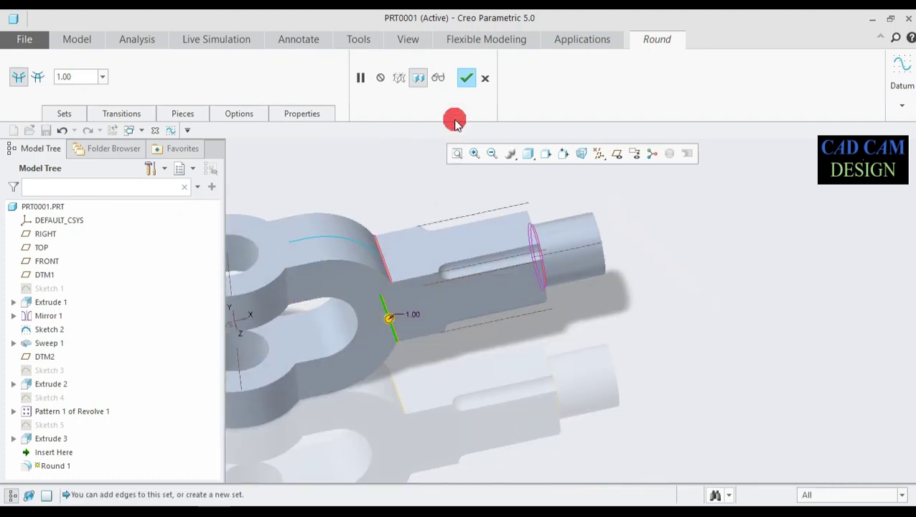
left_click(466, 76)
Examine the rounded fork, its eyes and its shank from several viewing angles.
scroll(425, 244, "down", 5)
middle_click_drag(419, 245, 414, 349)
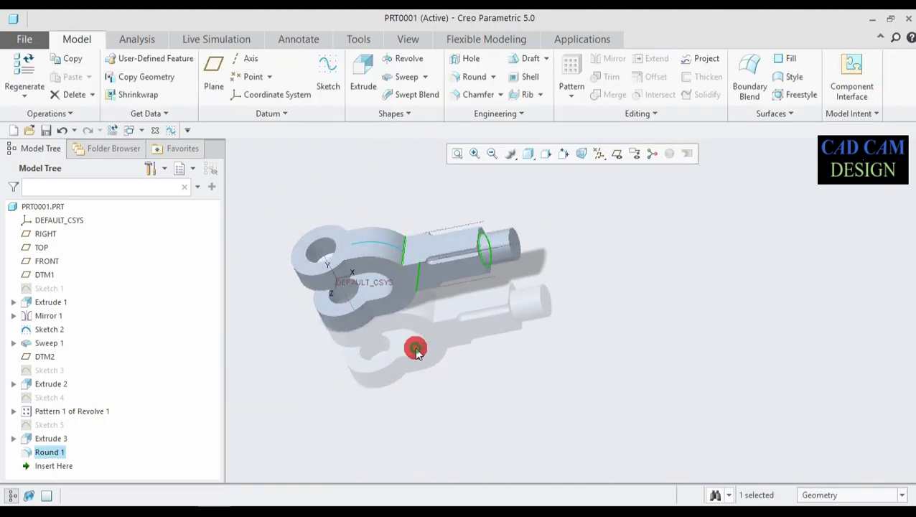
middle_click_drag(344, 293, 246, 239)
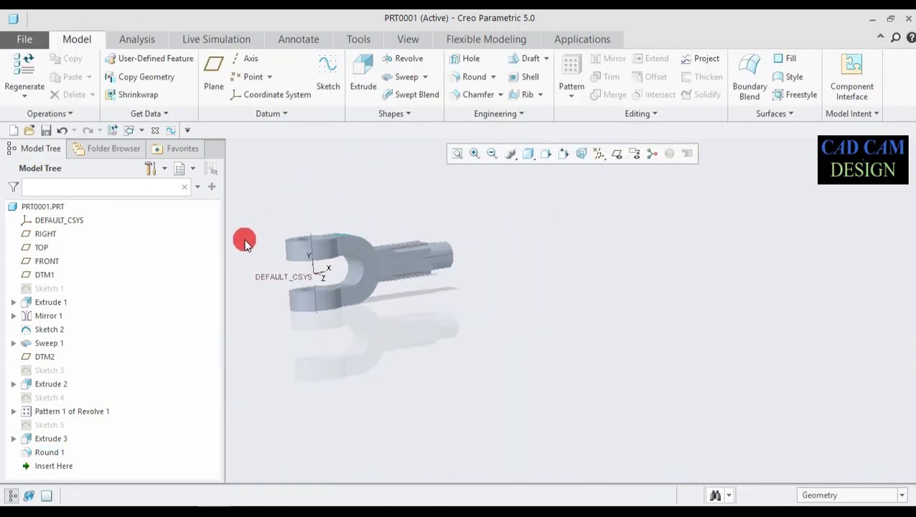
scroll(287, 251, "up", 3)
mouse_move(324, 253)
middle_mouse_down()
mouse_move(340, 260)
mouse_move(266, 265)
mouse_move(482, 268)
middle_mouse_up()
scroll(277, 264, "up", 2)
scroll(276, 262, "down", 2)
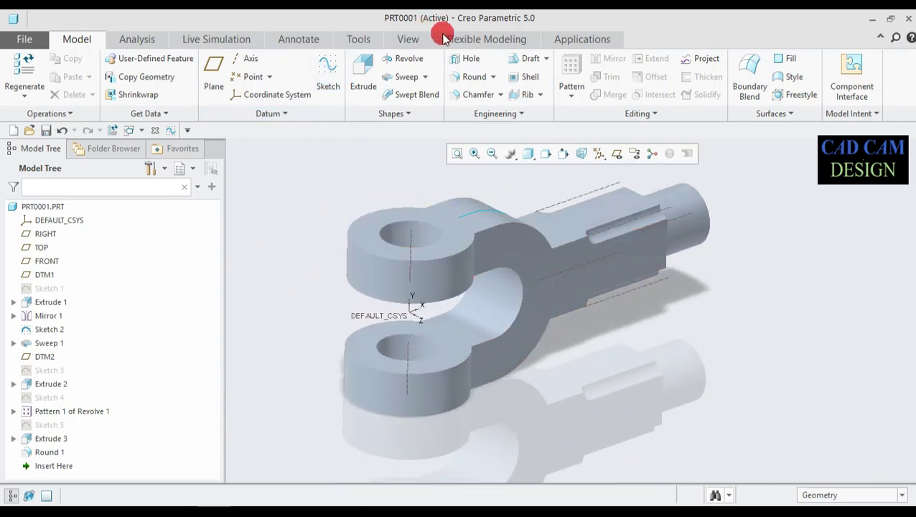
Apply the ptc-painted-red appearance to the whole fork model.
left_click(409, 42)
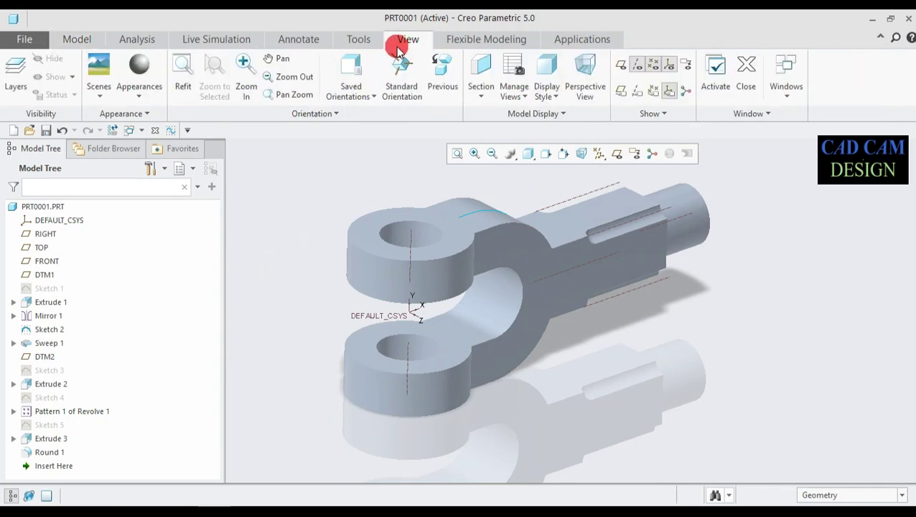
left_click(150, 93)
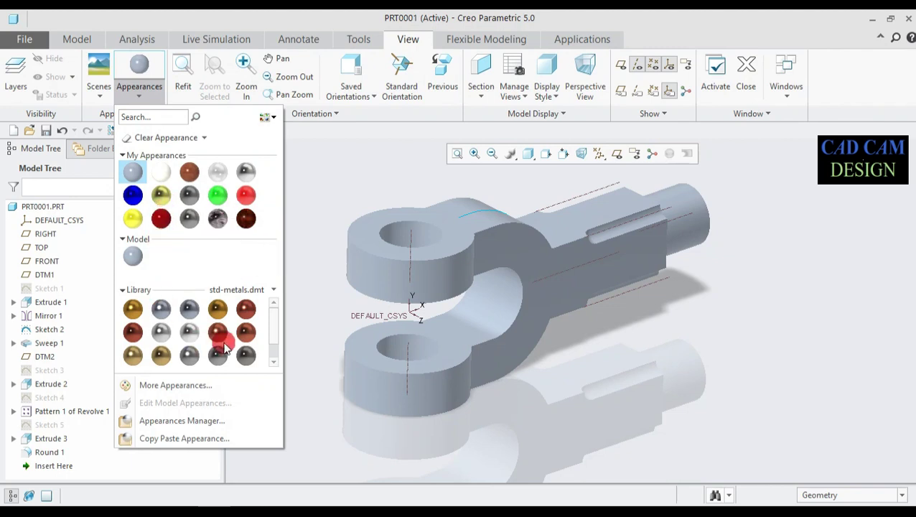
left_click_drag(273, 321, 272, 337)
left_click(147, 256)
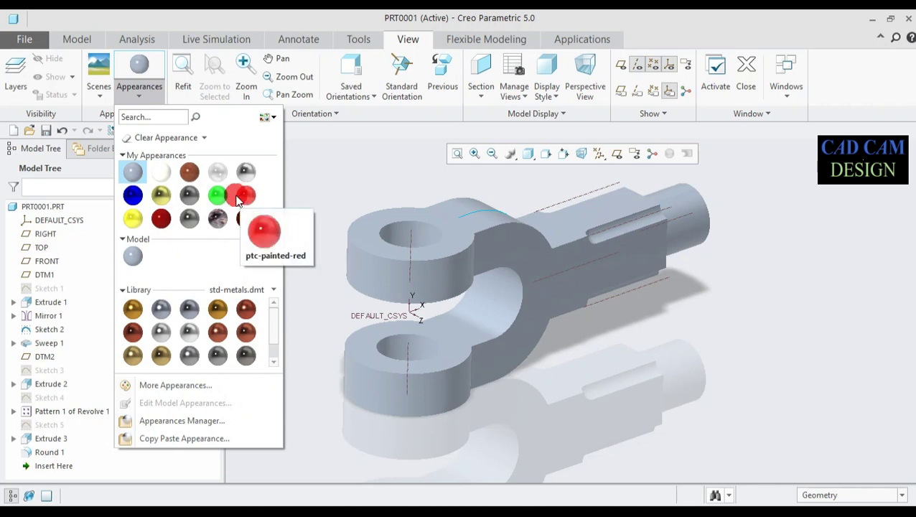
left_click(246, 195)
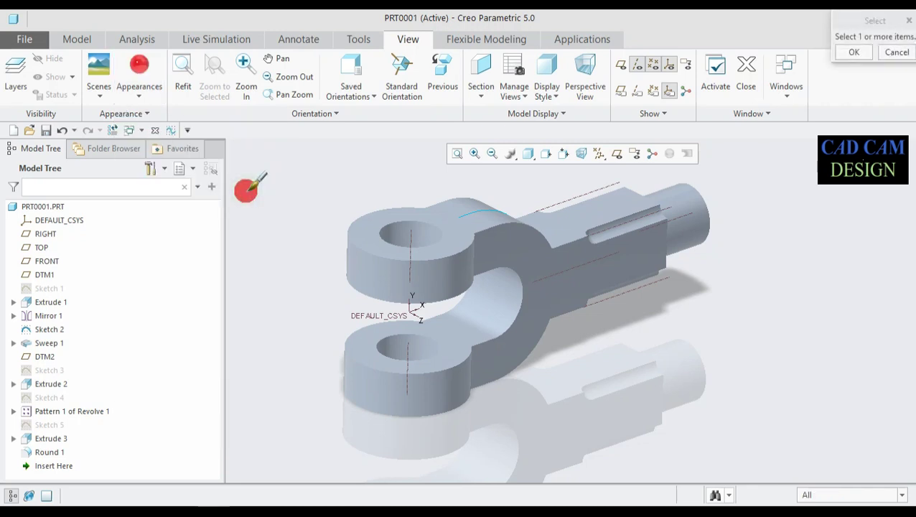
left_click_drag(274, 152, 799, 435)
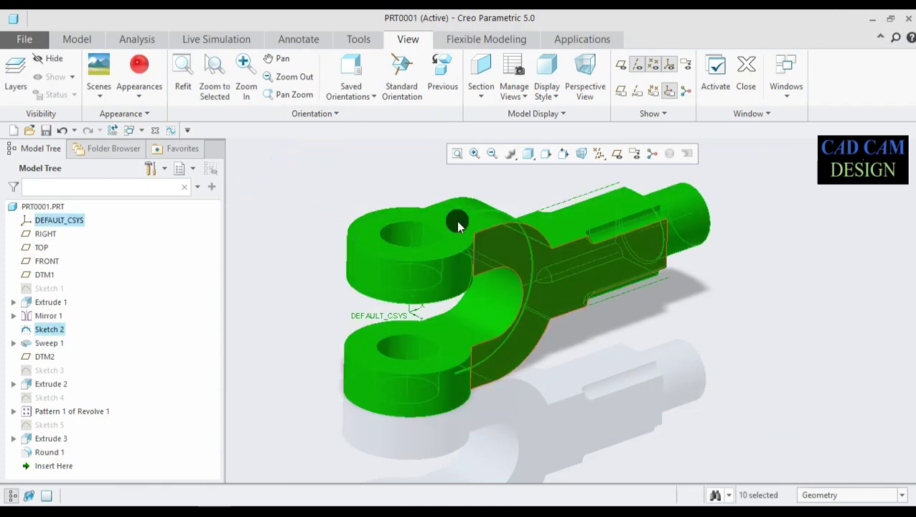
left_click(146, 66)
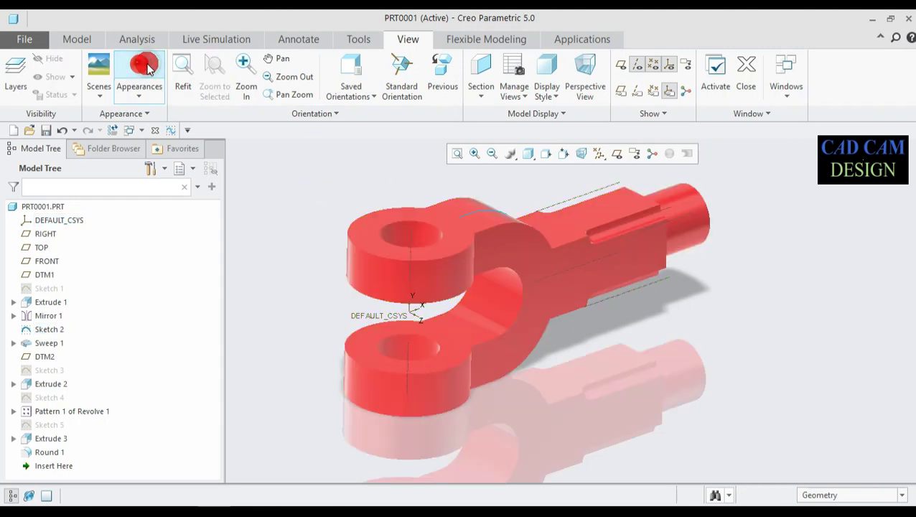
Examine the red fork from above, below and the sides, including its eyes, shank cuts and cylindrical end.
middle_click_drag(321, 292, 317, 284)
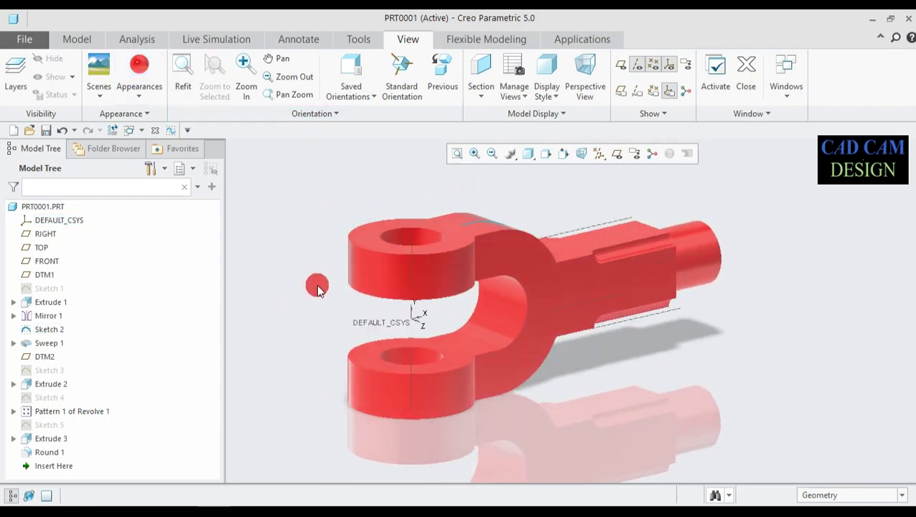
scroll(275, 259, "down", 2)
scroll(293, 323, "up", 4)
scroll(289, 373, "down", 3)
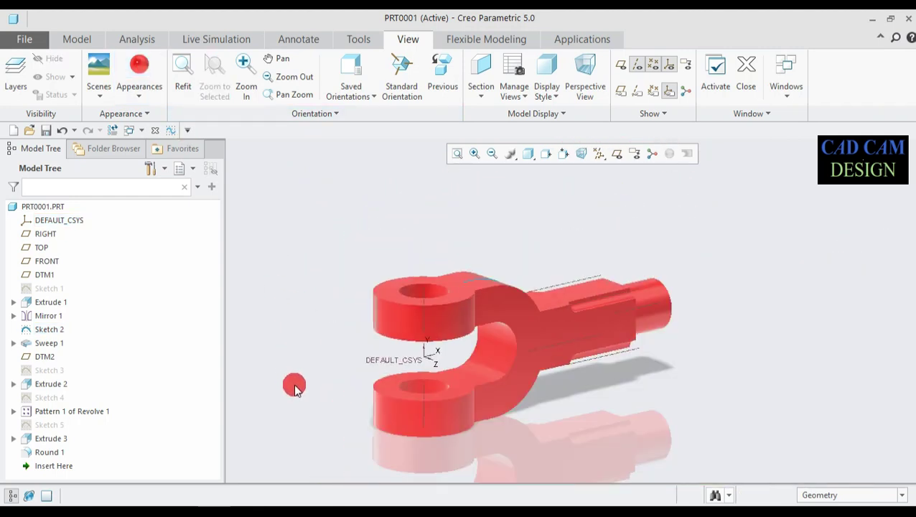
middle_click_drag(321, 415, 318, 418)
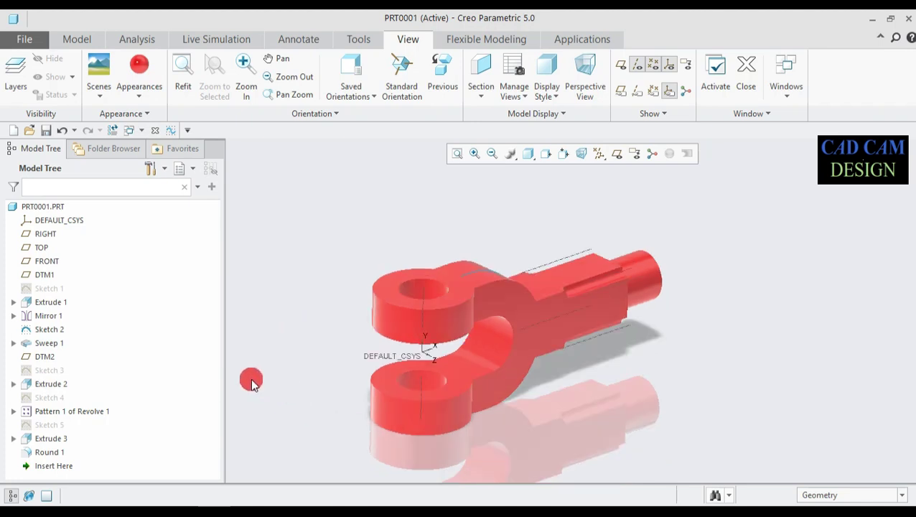
scroll(252, 382, "down", 2)
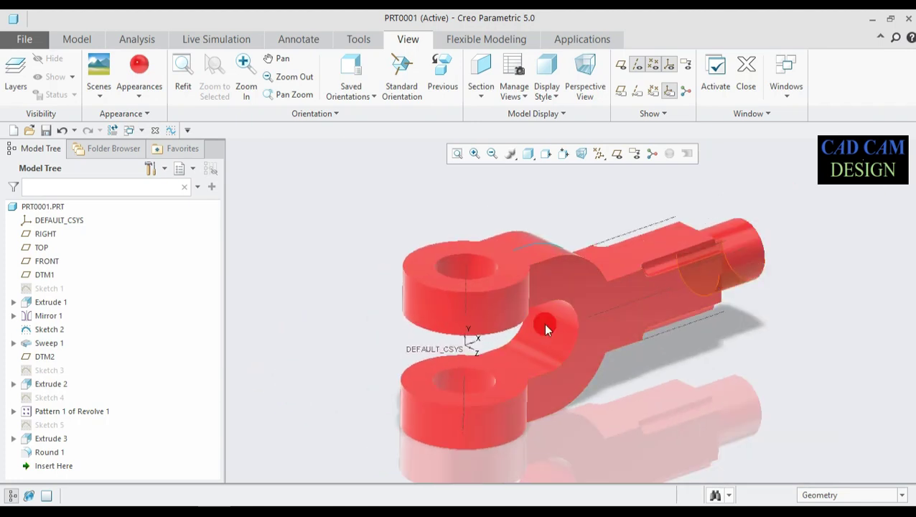
middle_click_drag(285, 479, 294, 479)
scroll(294, 480, "up", 4)
scroll(302, 450, "down", 3)
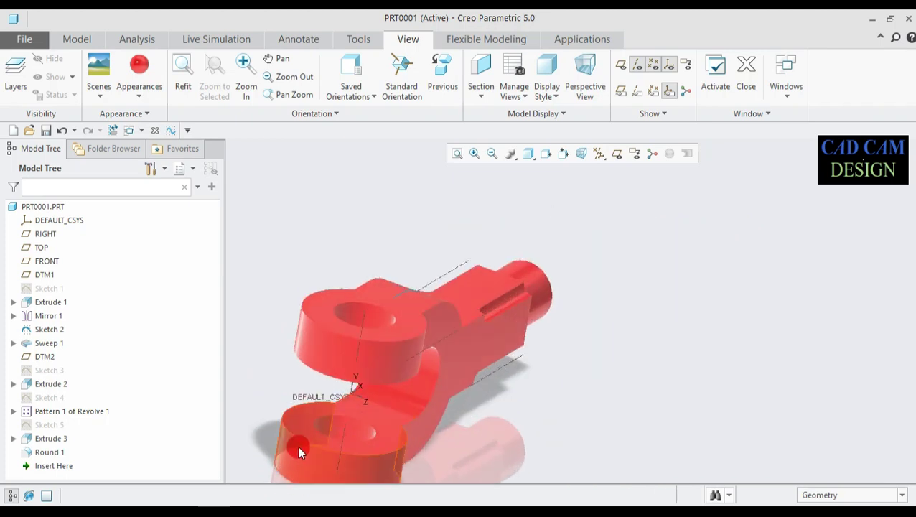
scroll(301, 451, "up", 5)
scroll(460, 364, "down", 4)
middle_click_drag(423, 389, 630, 333)
scroll(450, 387, "up", 4)
scroll(350, 406, "down", 4)
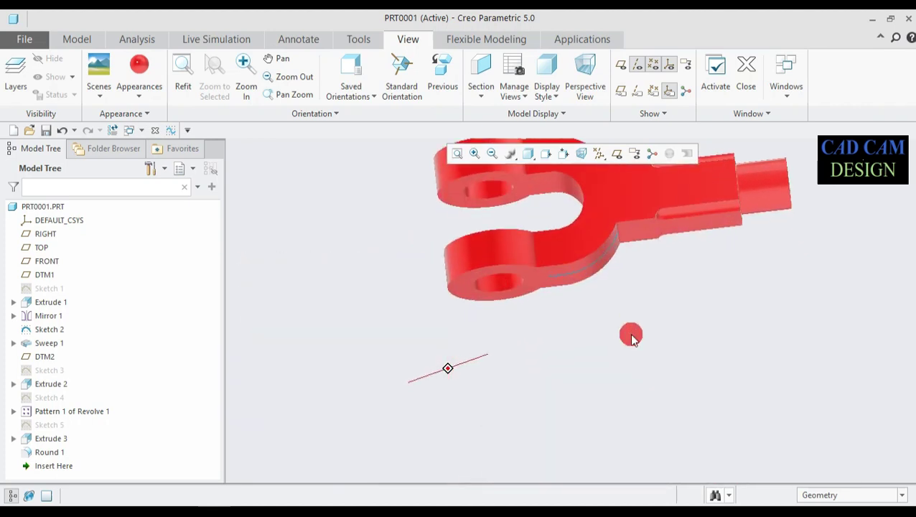
scroll(574, 312, "up", 3)
middle_click_drag(571, 311, 693, 262)
scroll(564, 259, "down", 3)
mouse_move(575, 308)
middle_mouse_down()
mouse_move(583, 316)
mouse_move(578, 290)
mouse_move(564, 298)
mouse_move(530, 276)
mouse_move(548, 309)
mouse_move(591, 266)
mouse_move(582, 308)
middle_mouse_up()
mouse_move(570, 290)
middle_mouse_down()
mouse_move(562, 302)
mouse_move(571, 316)
mouse_move(556, 294)
mouse_move(568, 300)
mouse_move(568, 286)
mouse_move(566, 295)
middle_mouse_up()
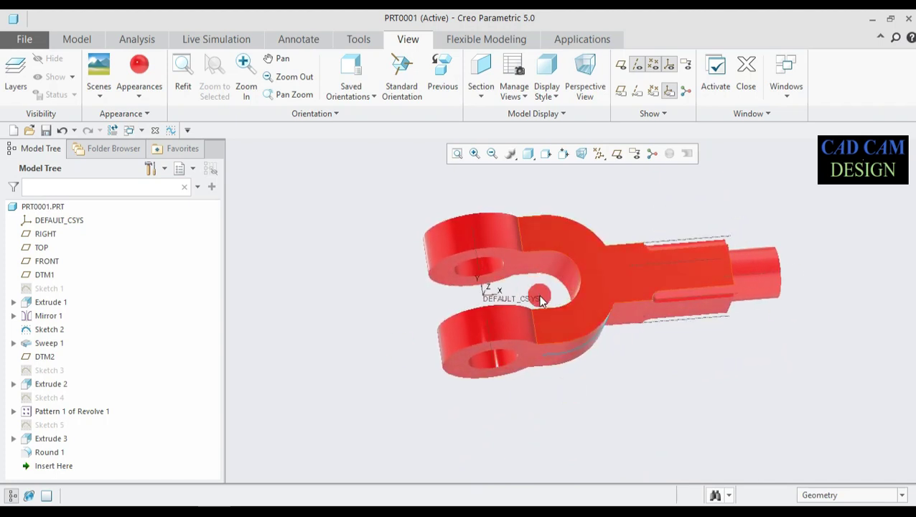
Show the red fork with real-time rendering in Render Studio.
left_click(562, 38)
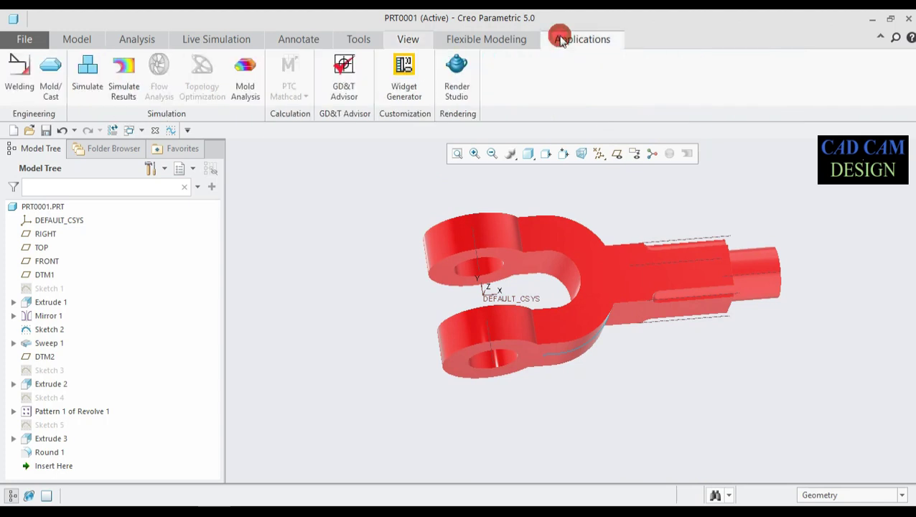
left_click(460, 68)
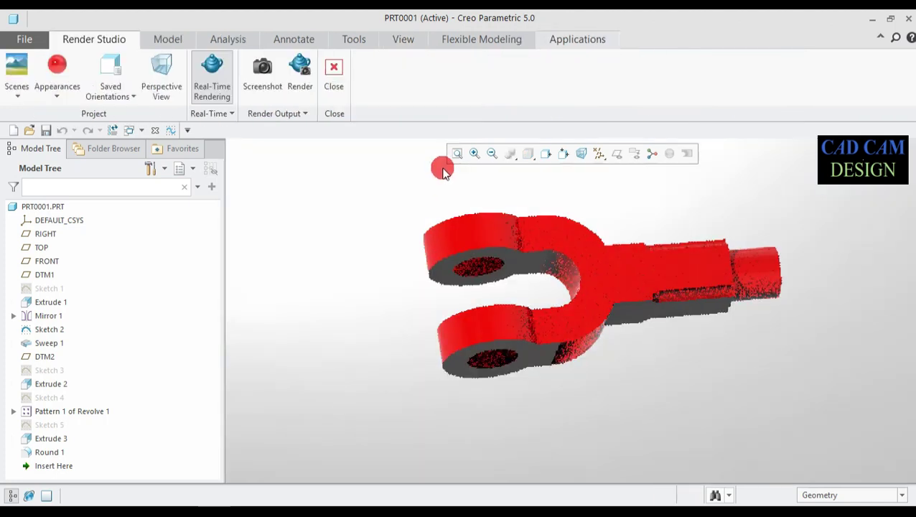
left_click(397, 279)
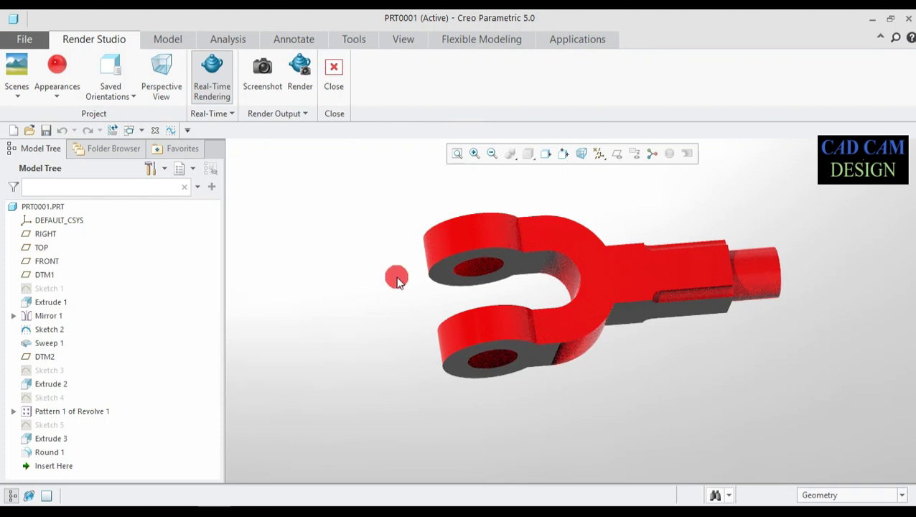
Render the fork to the JPEG file creo.jpg at 1920 x 940 with 256 maximum samples, and leave Render Studio.
left_click(301, 76)
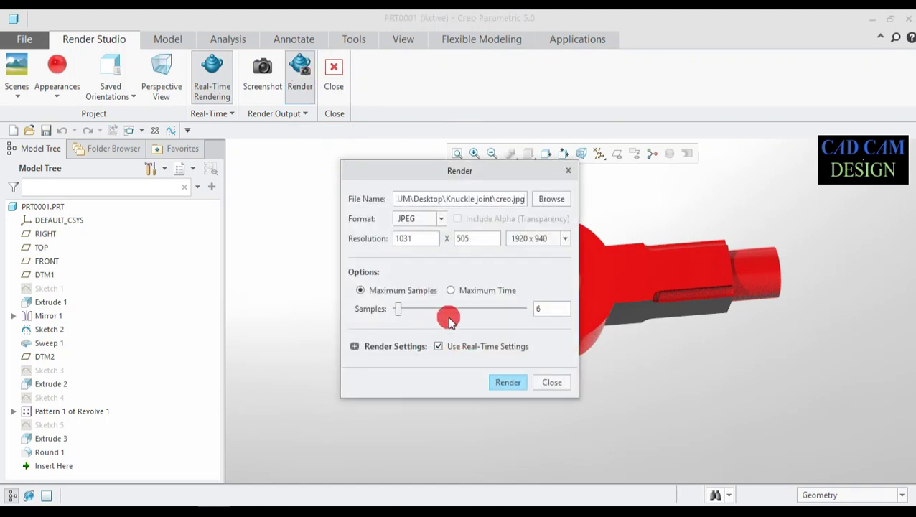
left_click_drag(476, 314, 534, 308)
left_click(564, 240)
left_click(538, 252)
left_click(506, 383)
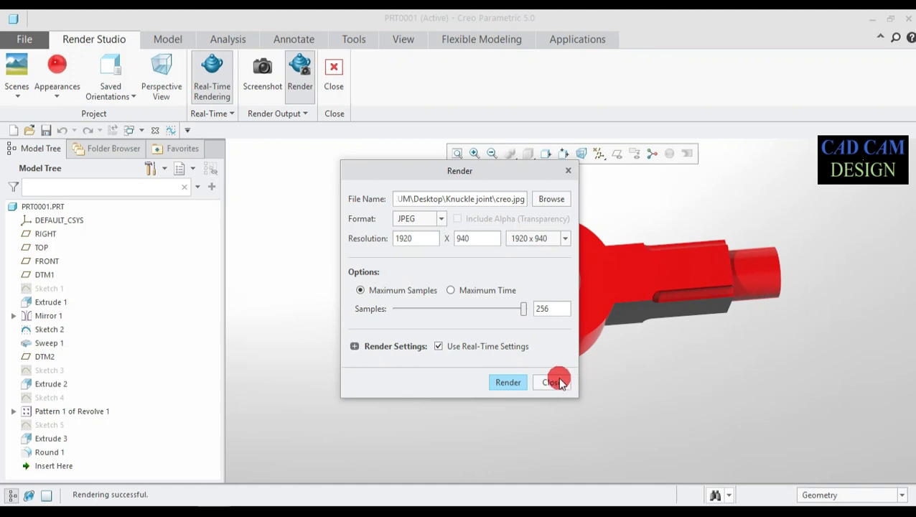
left_click(553, 382)
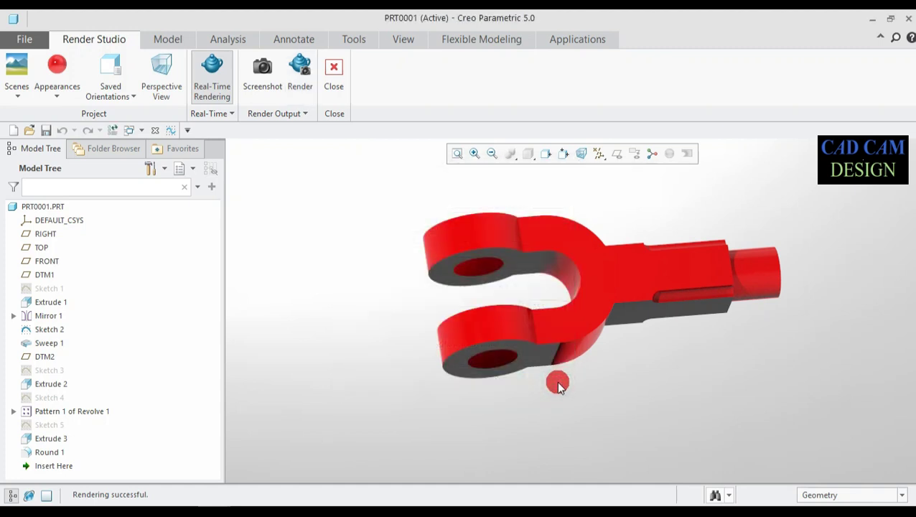
left_click(333, 71)
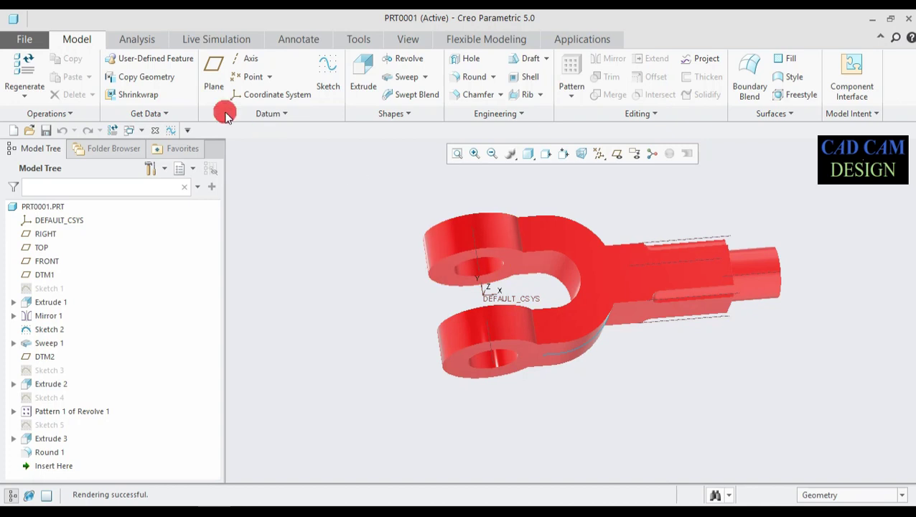
Start saving the part, with the Knuckle joint folder on the Desktop as its location.
left_click(17, 39)
left_click(29, 115)
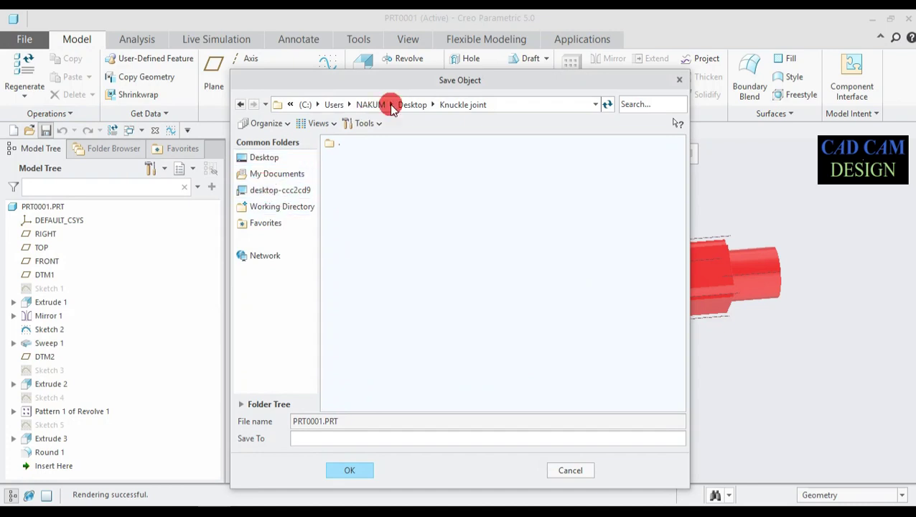
left_click(464, 105)
left_click(454, 106)
Try to save the part with ".Double Eye End (fork)" as the save destination.
left_click(363, 442)
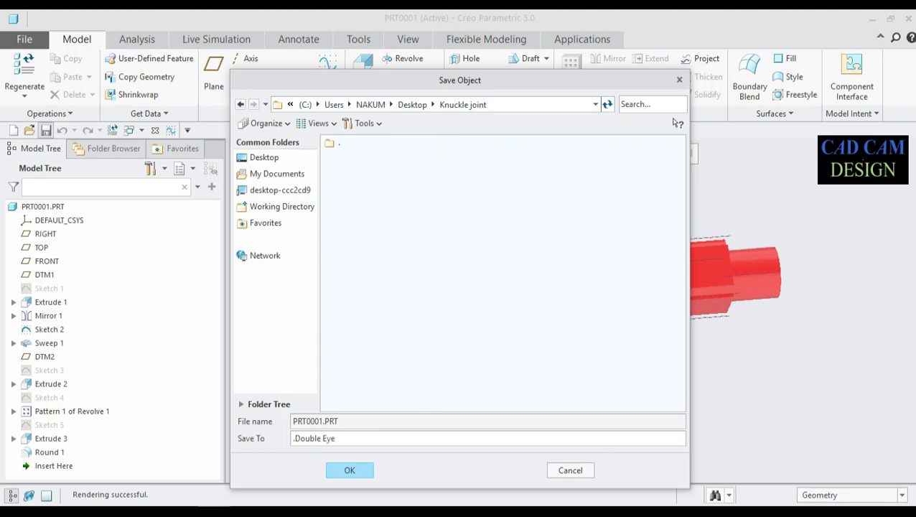
type("nd (fork")
left_click(350, 471)
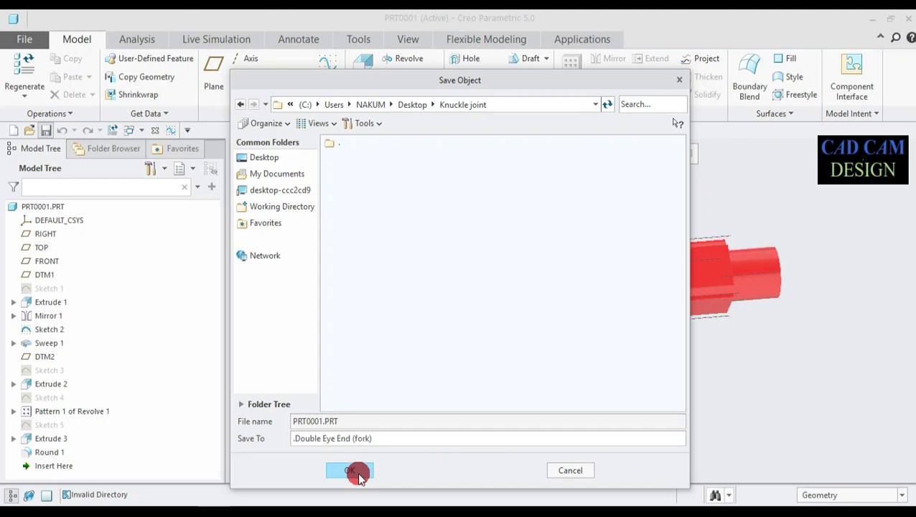
Save PRT0001.PRT directly in the Knuckle joint folder by choosing the current directory as the destination.
left_click(332, 143)
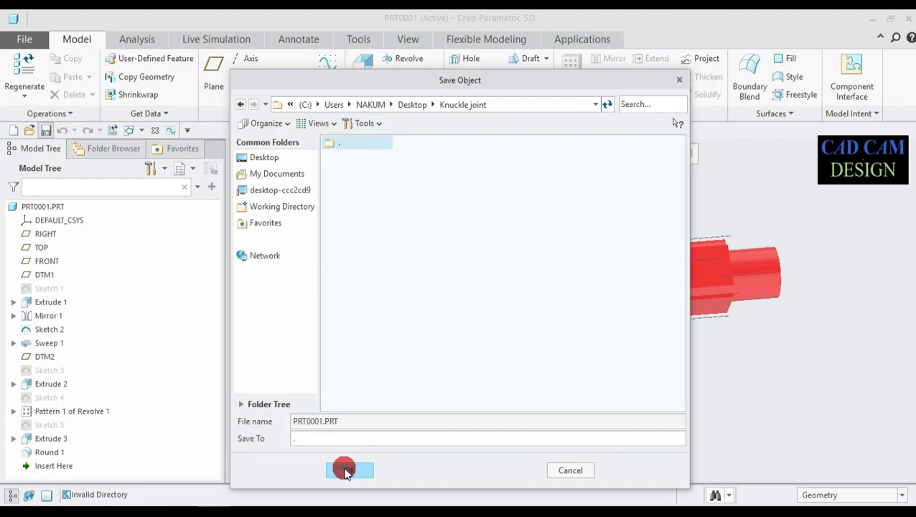
left_click(345, 472)
middle_click_drag(514, 296, 521, 323)
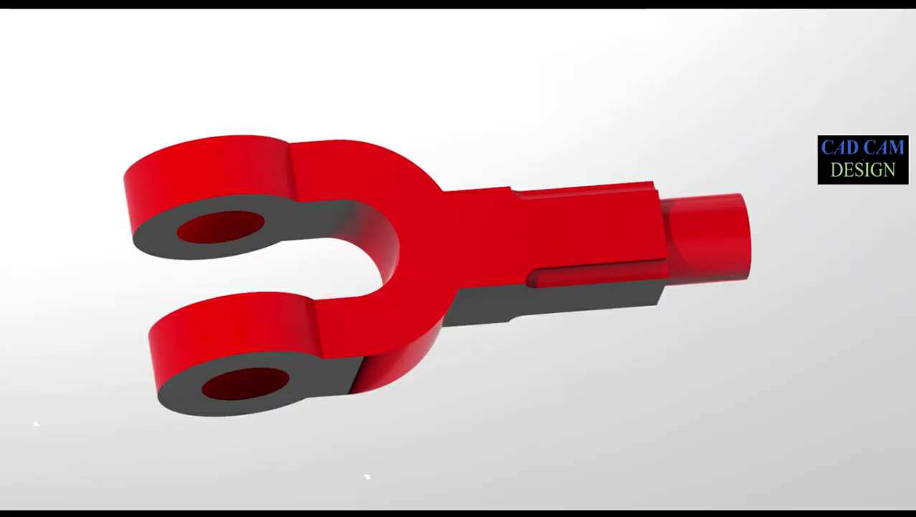